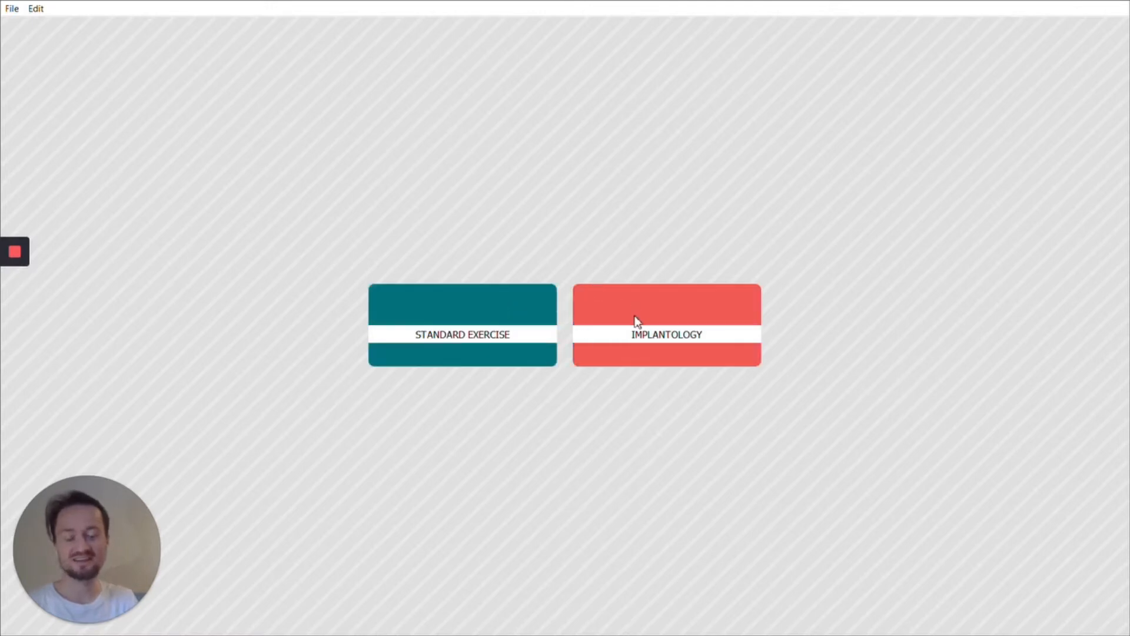
# Start a standard exercise titled "My First Exercise" and enter "Overview notes" as its overview text
pyautogui.click(515, 317)
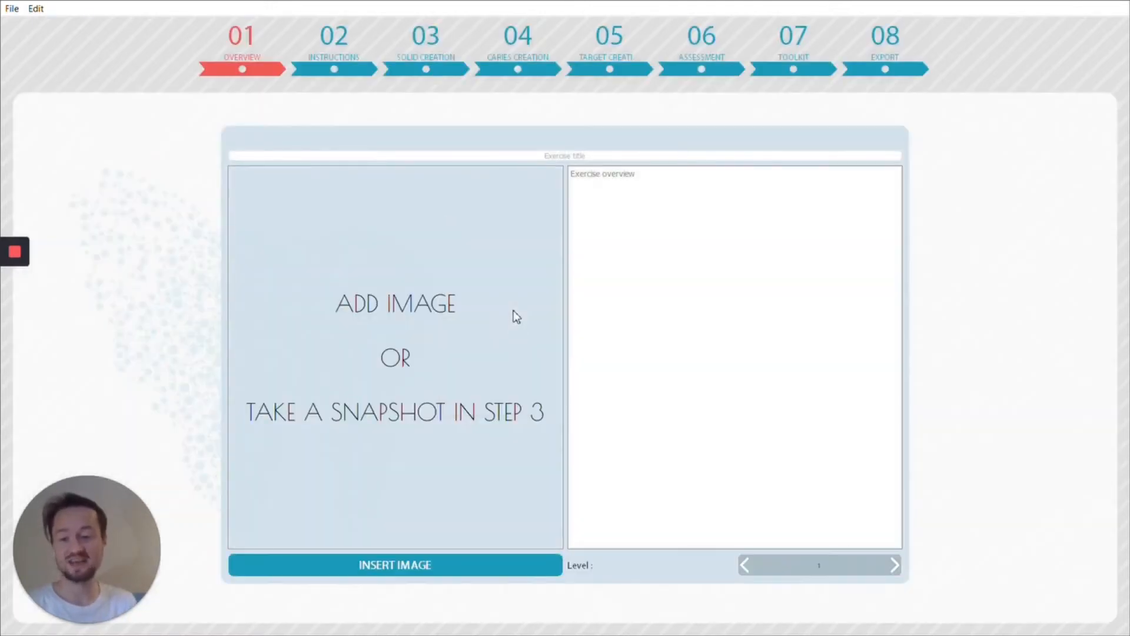
pyautogui.click(584, 156)
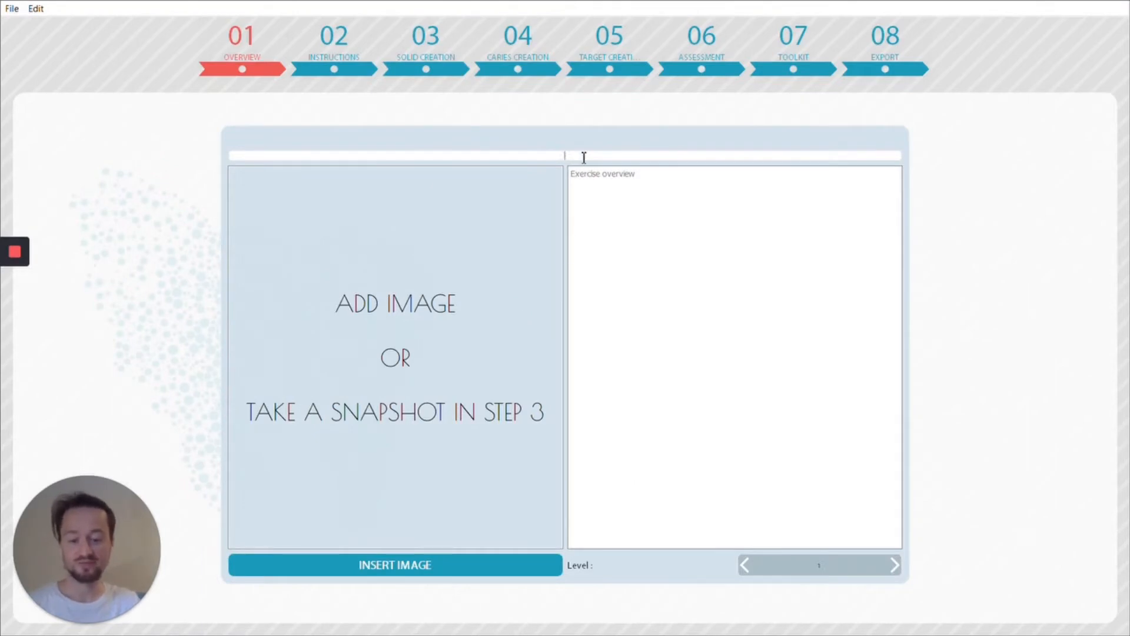
pyautogui.write('My First ')
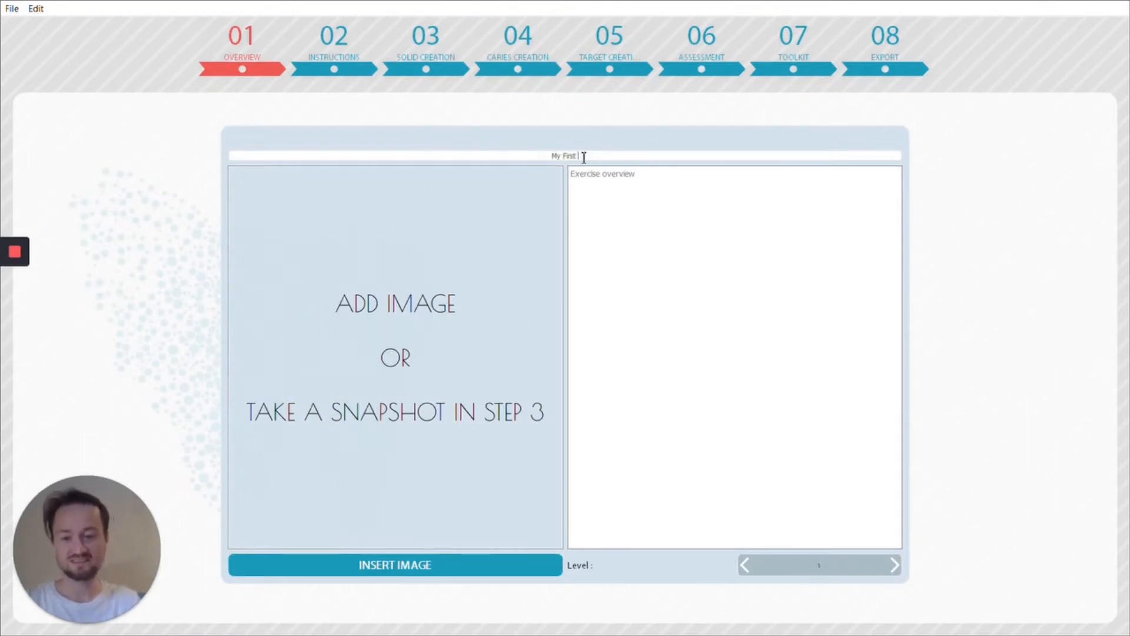
pyautogui.write('Exercise')
pyautogui.click(609, 215)
pyautogui.write('Overview notes')
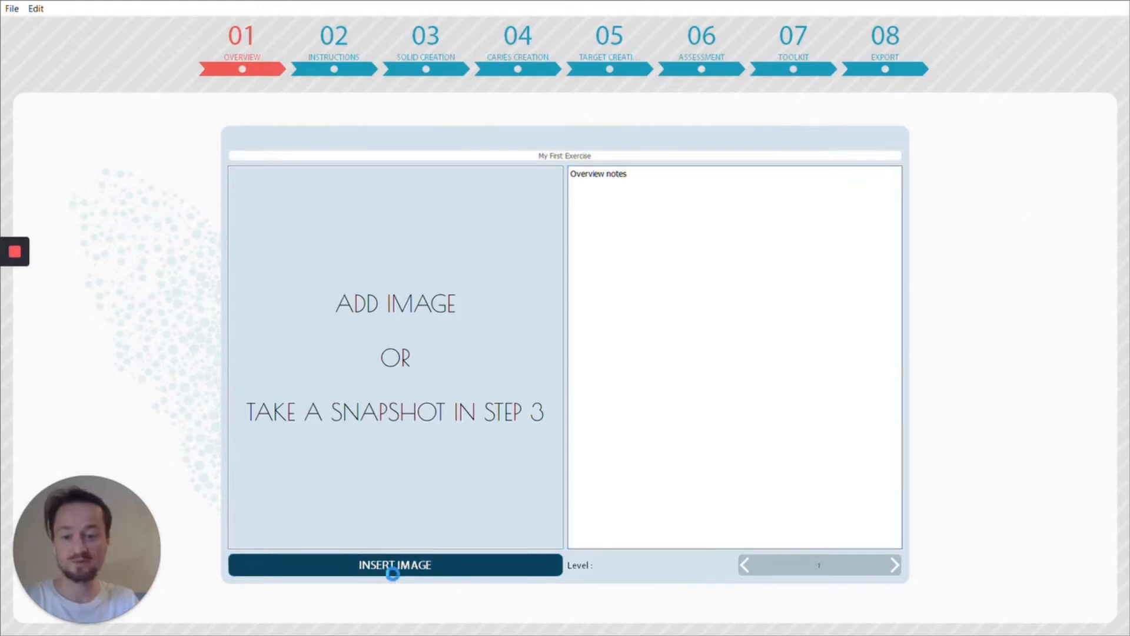
# Insert full-dentine.PNG from the Editor folder as the exercise's overview image and adjust the exercise level
pyautogui.click(391, 564)
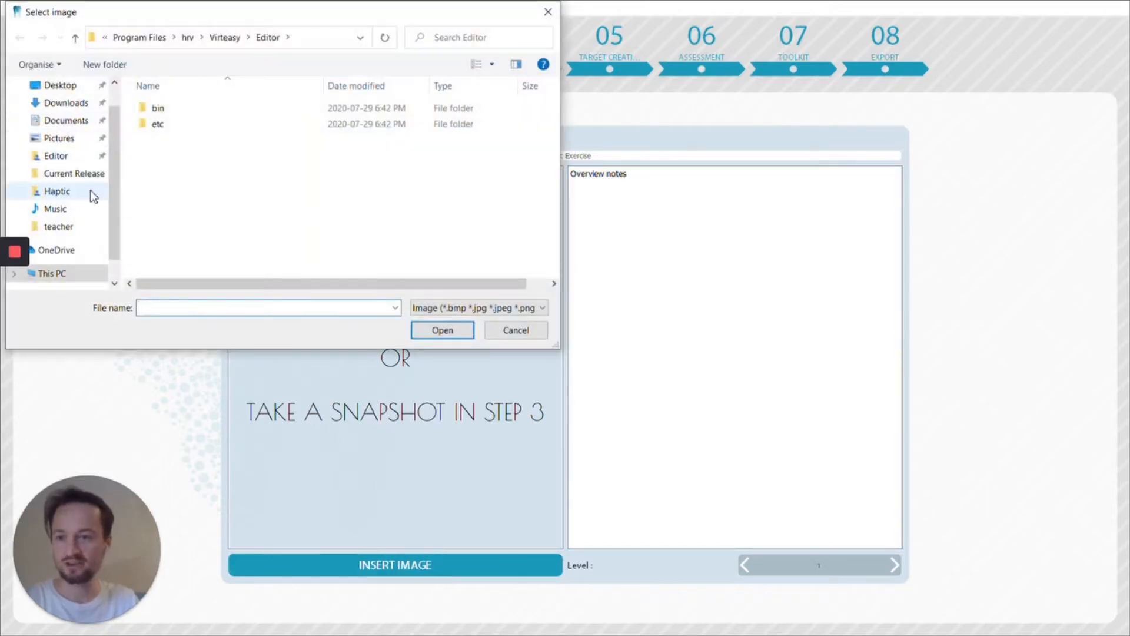
pyautogui.click(59, 156)
pyautogui.doubleClick(281, 136)
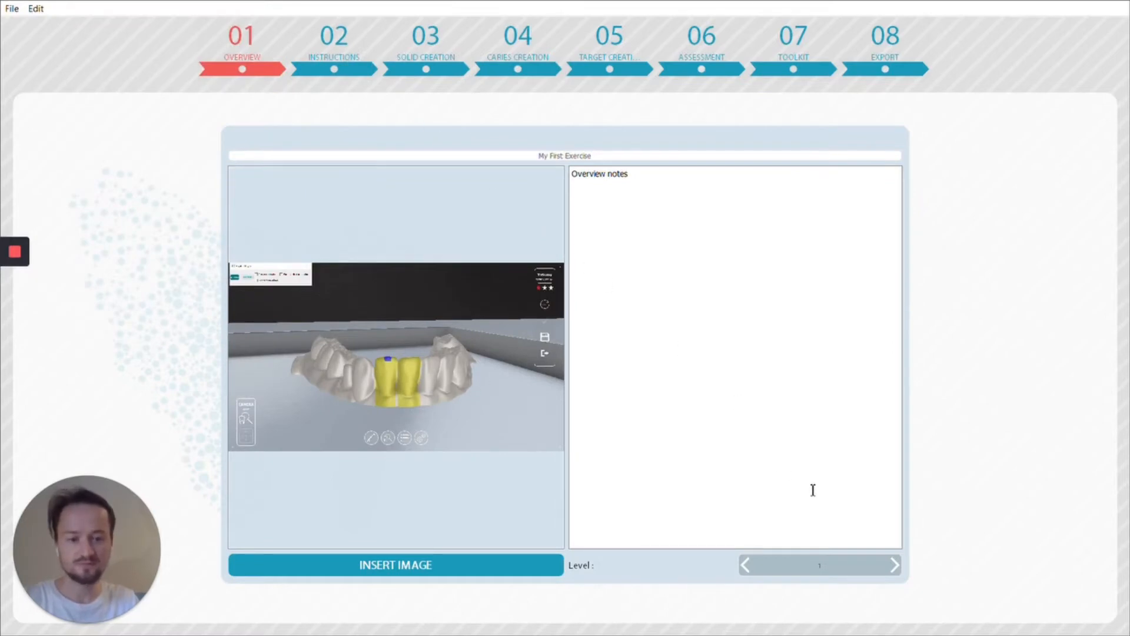
pyautogui.click(896, 570)
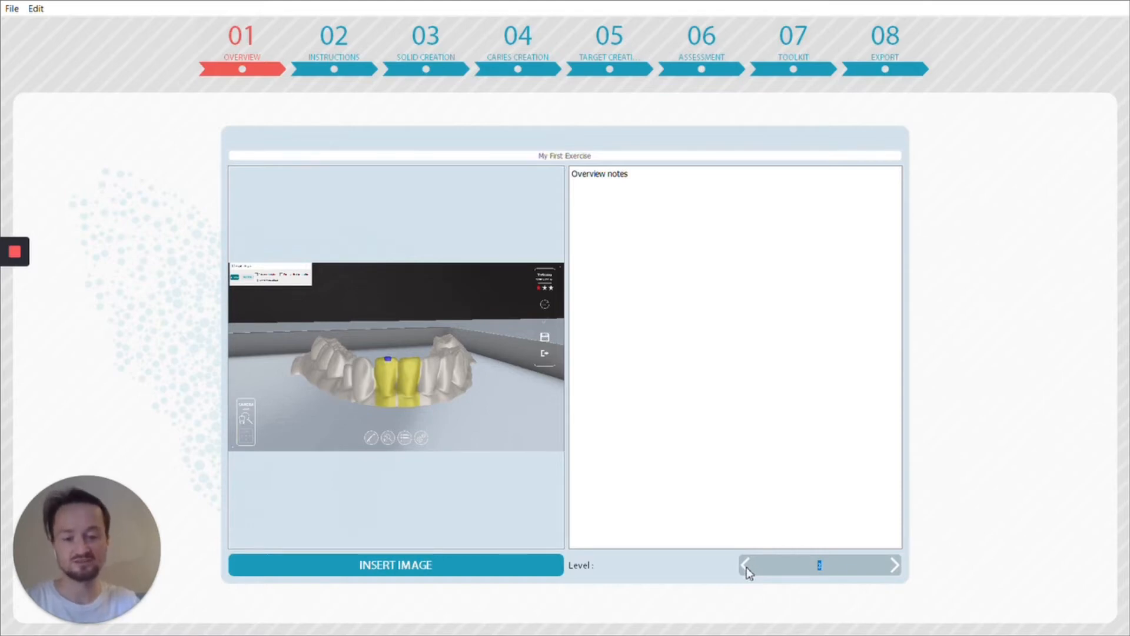
# Fill in the first instruction page with the title "INSTRUCTIONS", the comment "LESSON NOTES Page 1" and the image Snapshot.PNG
pyautogui.click(354, 65)
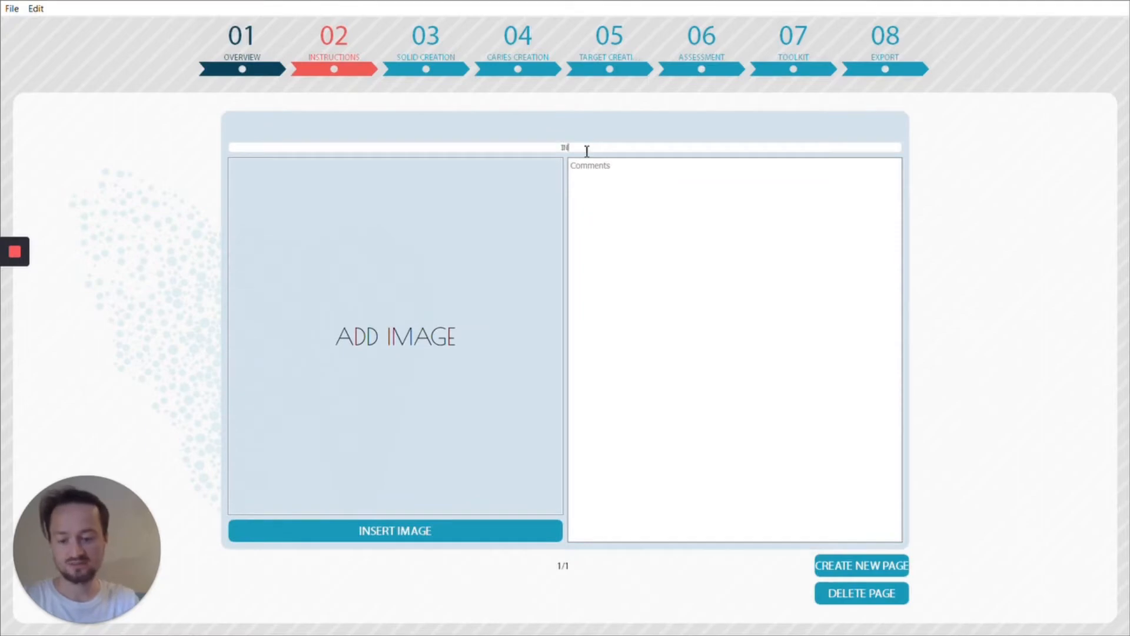
pyautogui.click(587, 151)
pyautogui.write('INSTRUCTIONS')
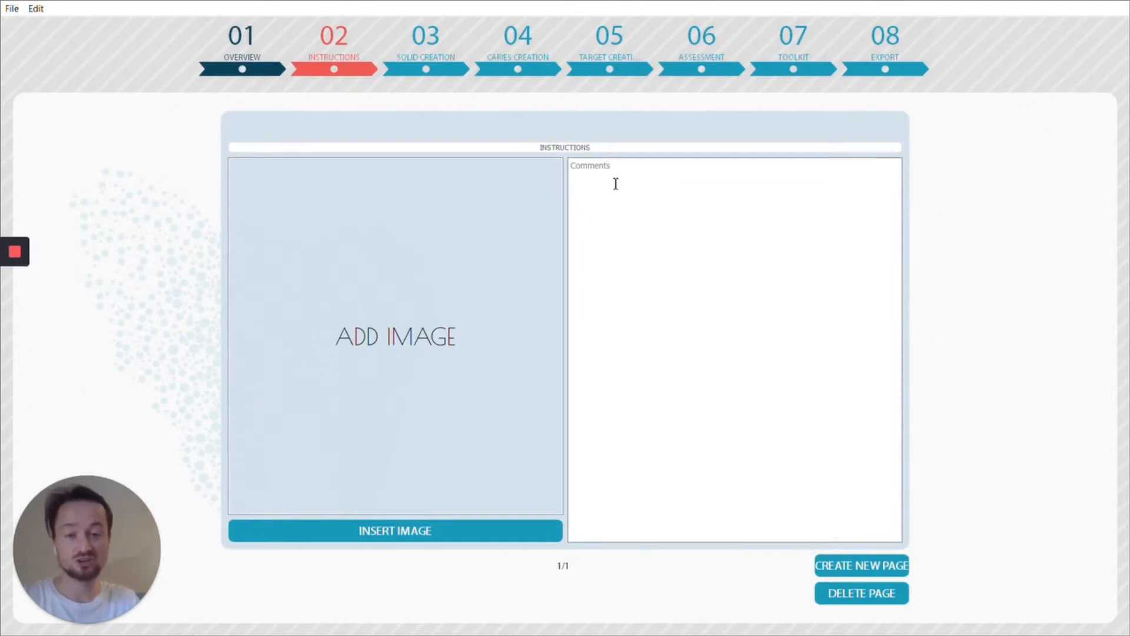
pyautogui.click(615, 184)
pyautogui.write('LESSON')
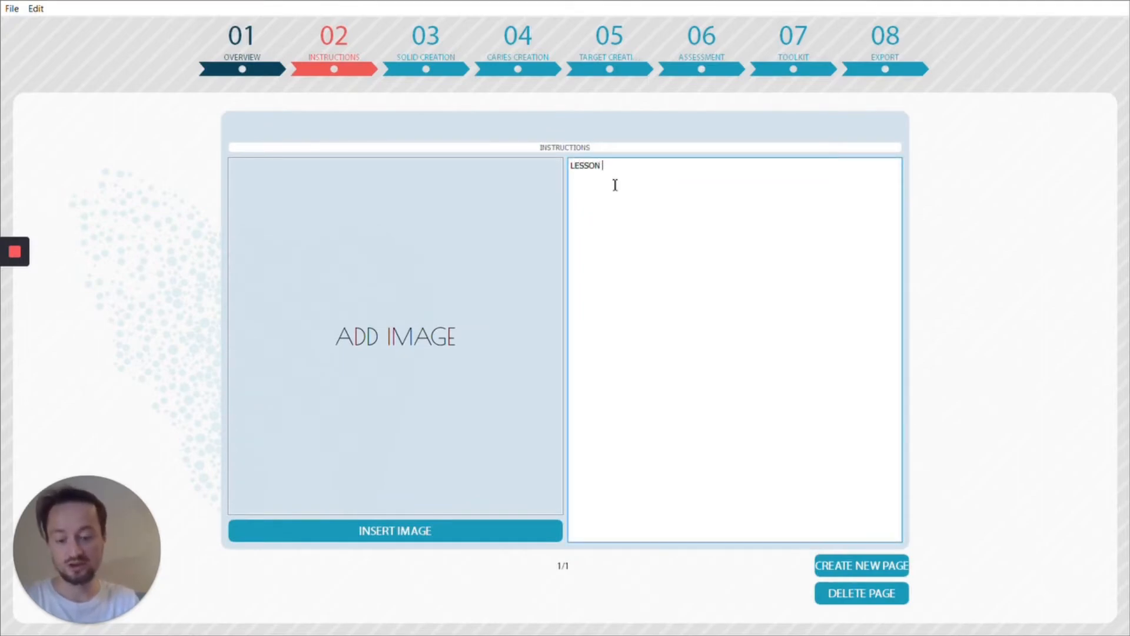
pyautogui.write('SNOTES Page 1')
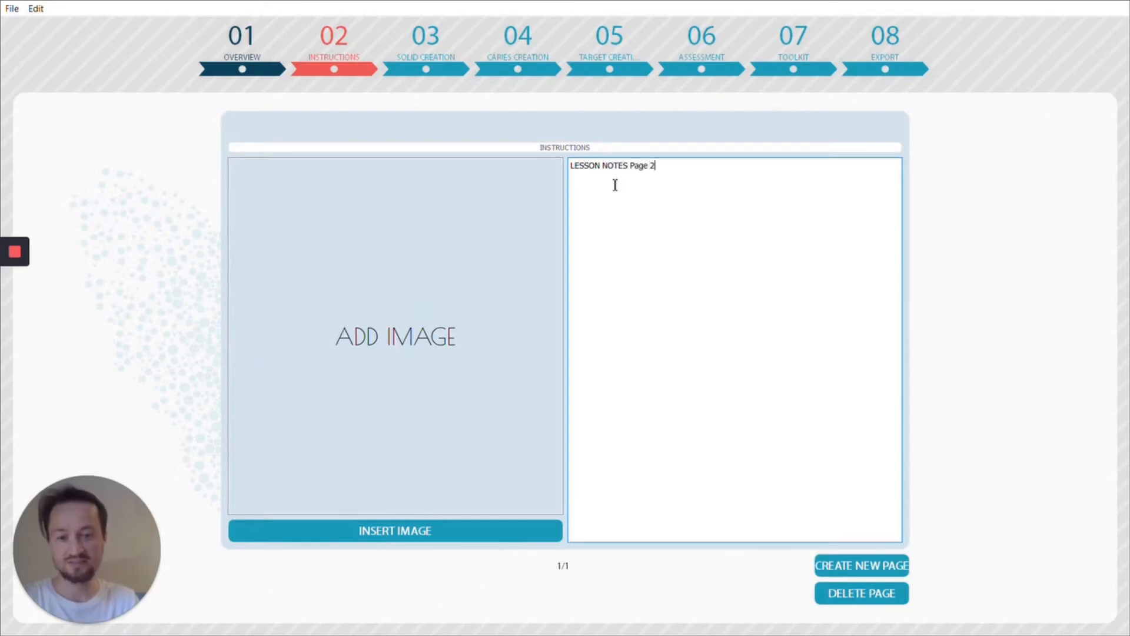
pyautogui.click(371, 530)
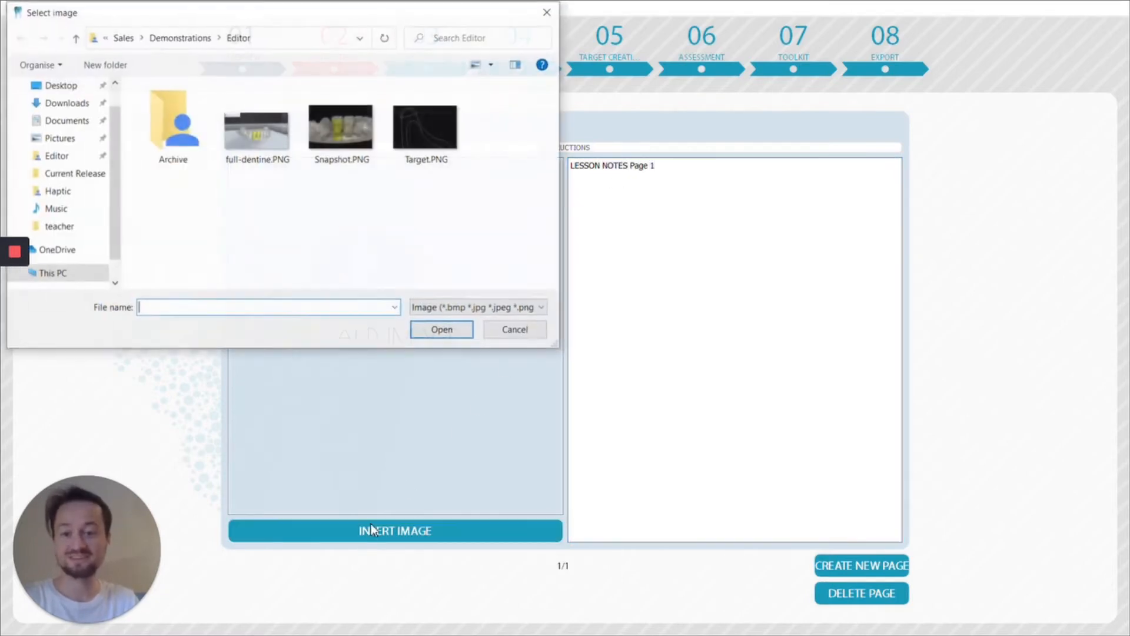
pyautogui.doubleClick(369, 150)
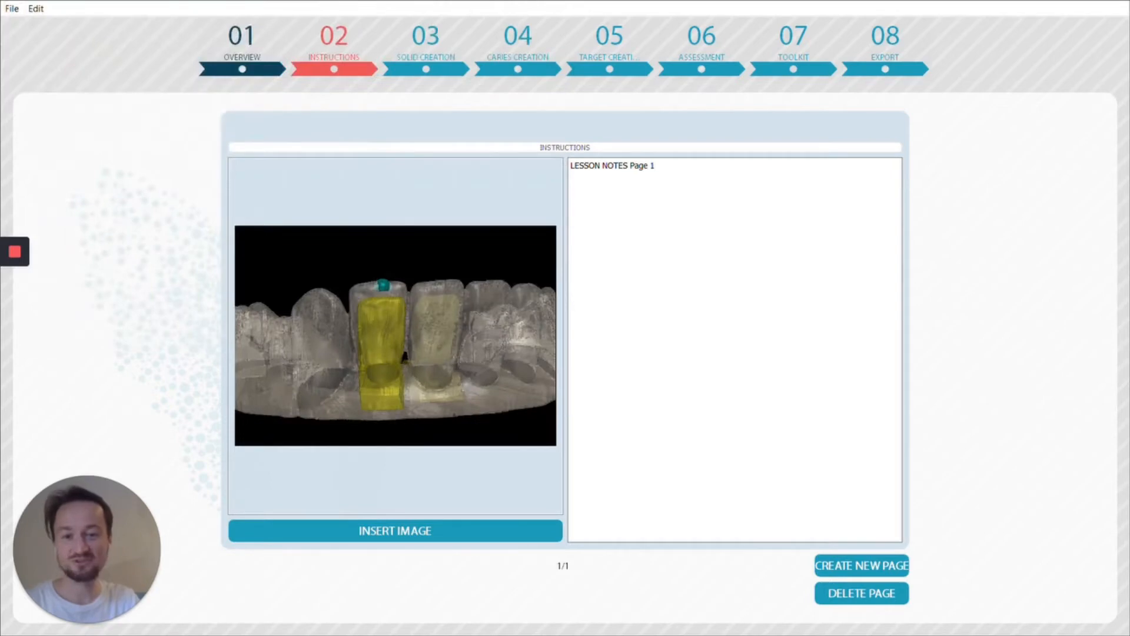
# Add a second instruction page with the image Target.PNG, the title "Page 2" and the comment text "Comments"
pyautogui.click(878, 566)
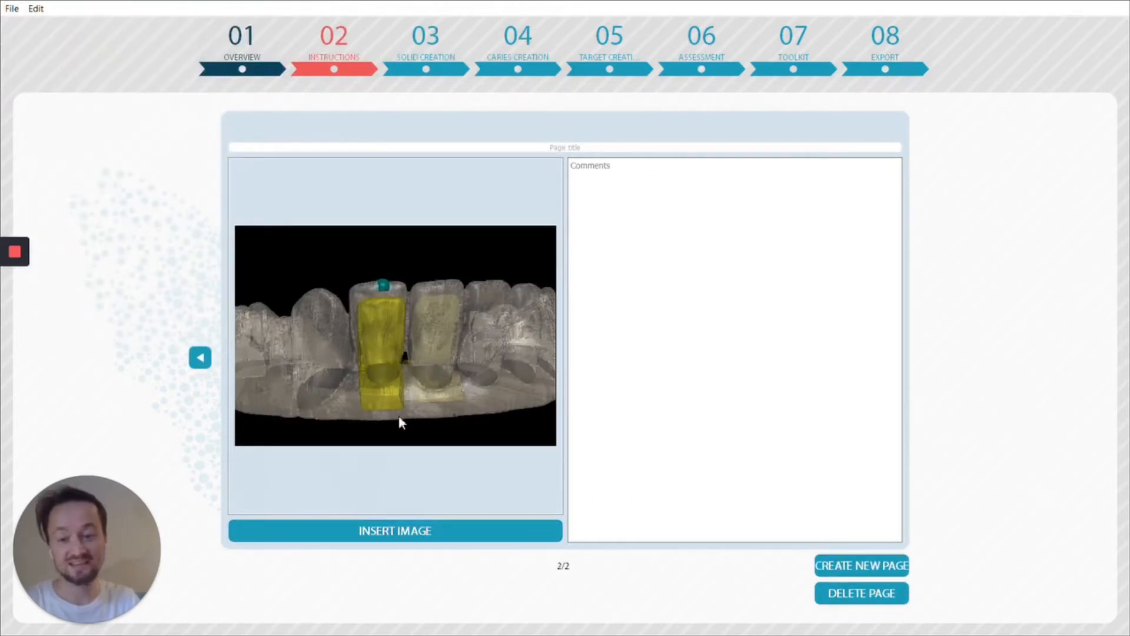
pyautogui.click(353, 532)
pyautogui.doubleClick(452, 150)
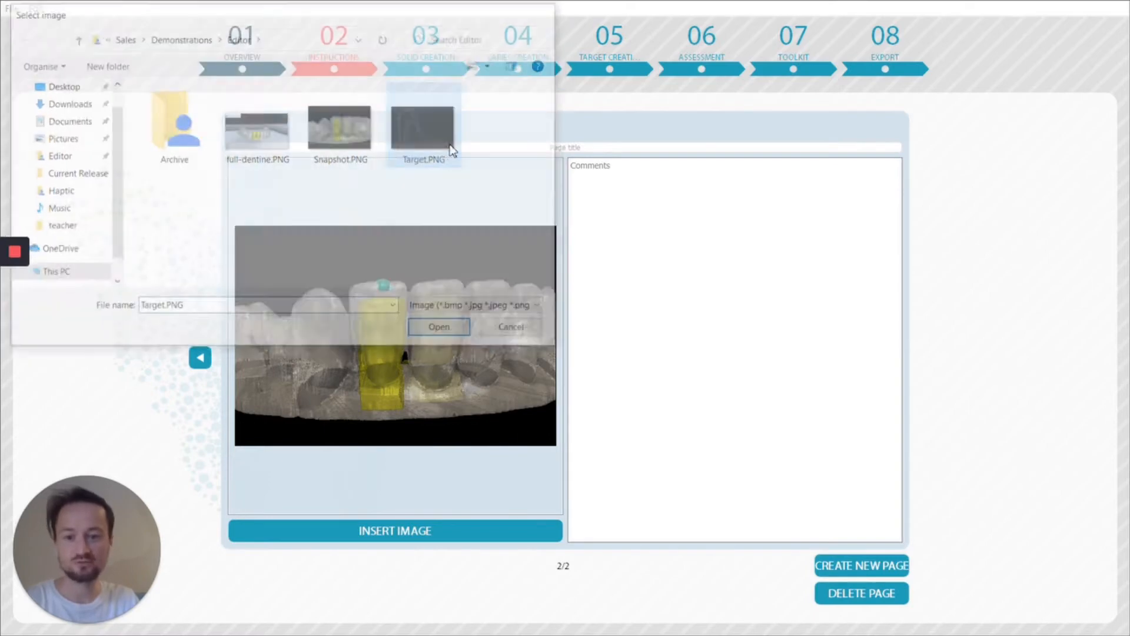
pyautogui.write('Page 2')
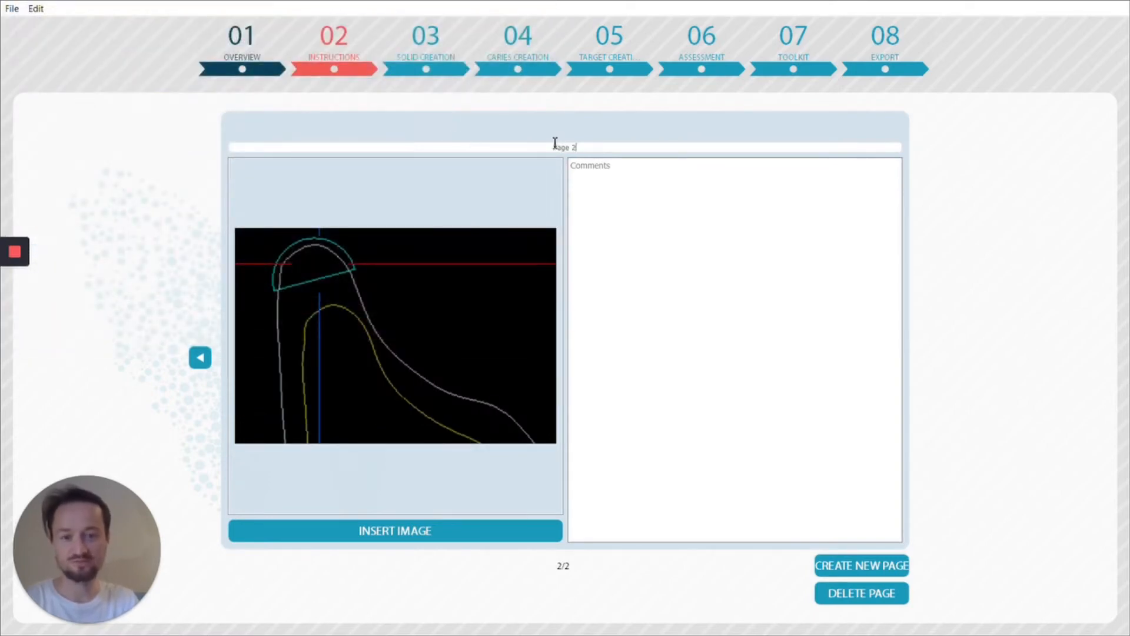
pyautogui.click(664, 229)
pyautogui.write('Comments')
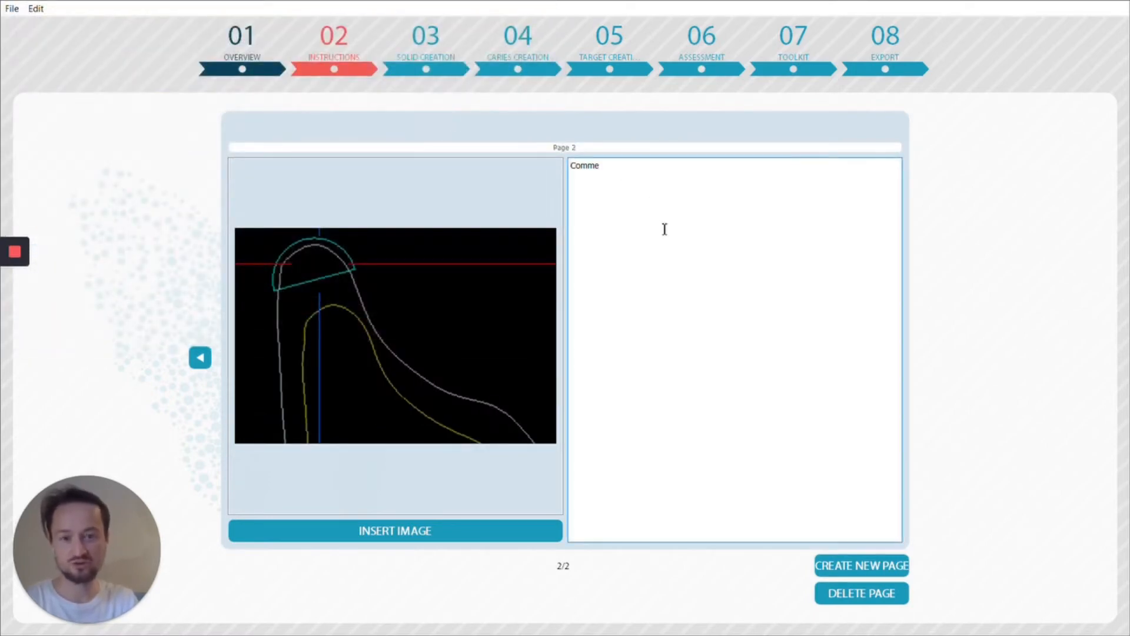
pyautogui.click(200, 357)
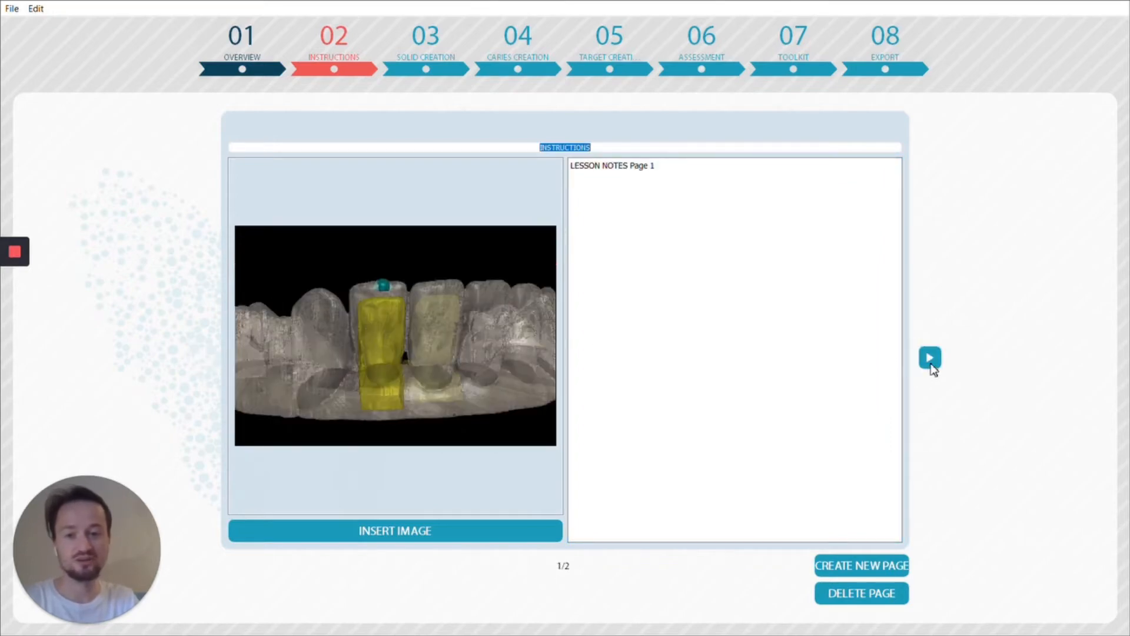
pyautogui.click(929, 358)
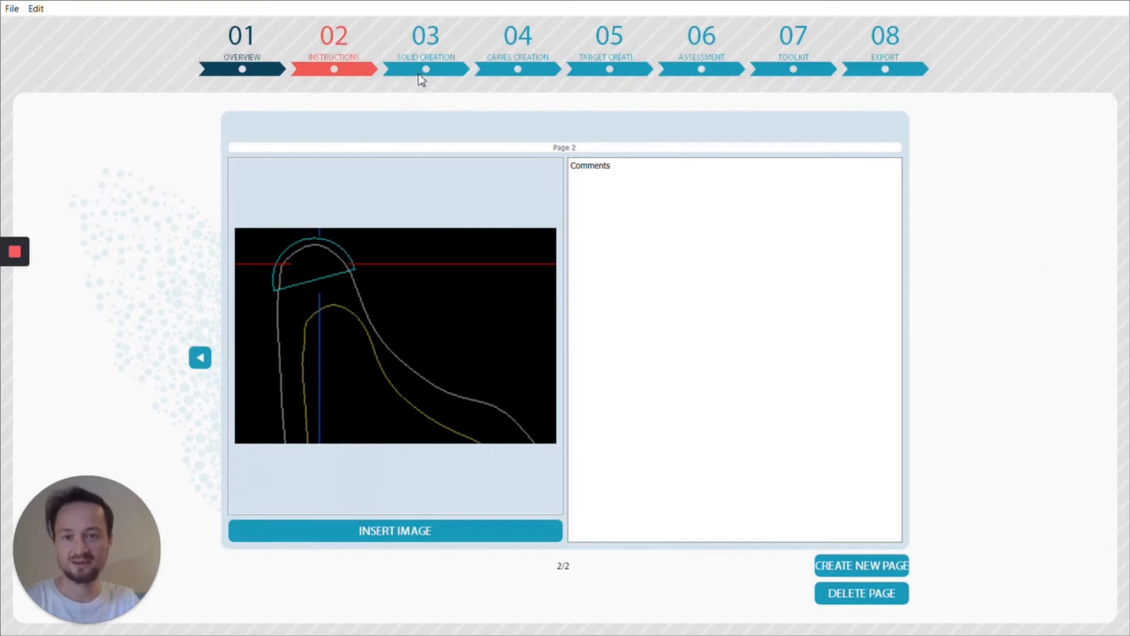
# In the solid creation stage, import the deciduous mandibular central incisor right (LRA, ISO 81) from the tooth library
pyautogui.click(432, 69)
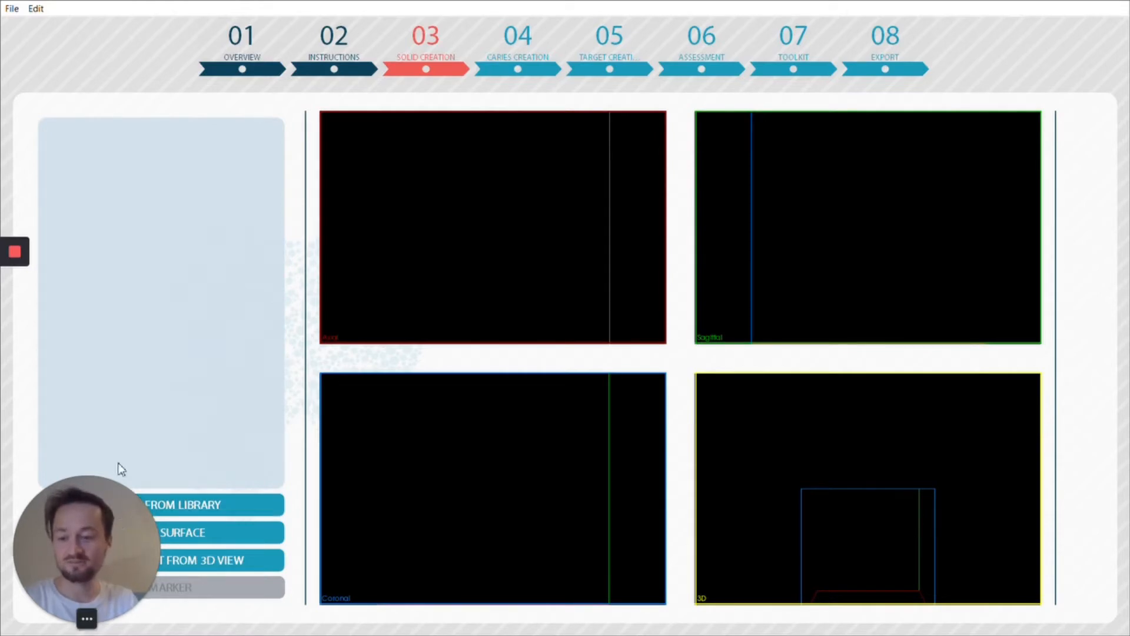
pyautogui.moveTo(148, 536); pyautogui.dragTo(143, 365)
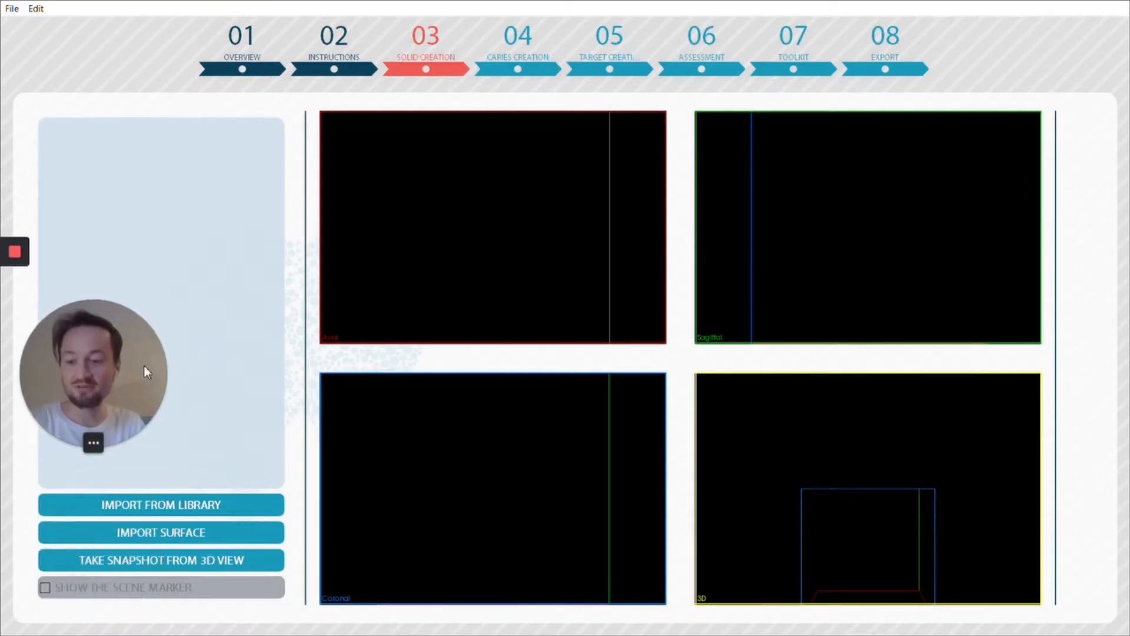
pyautogui.click(246, 515)
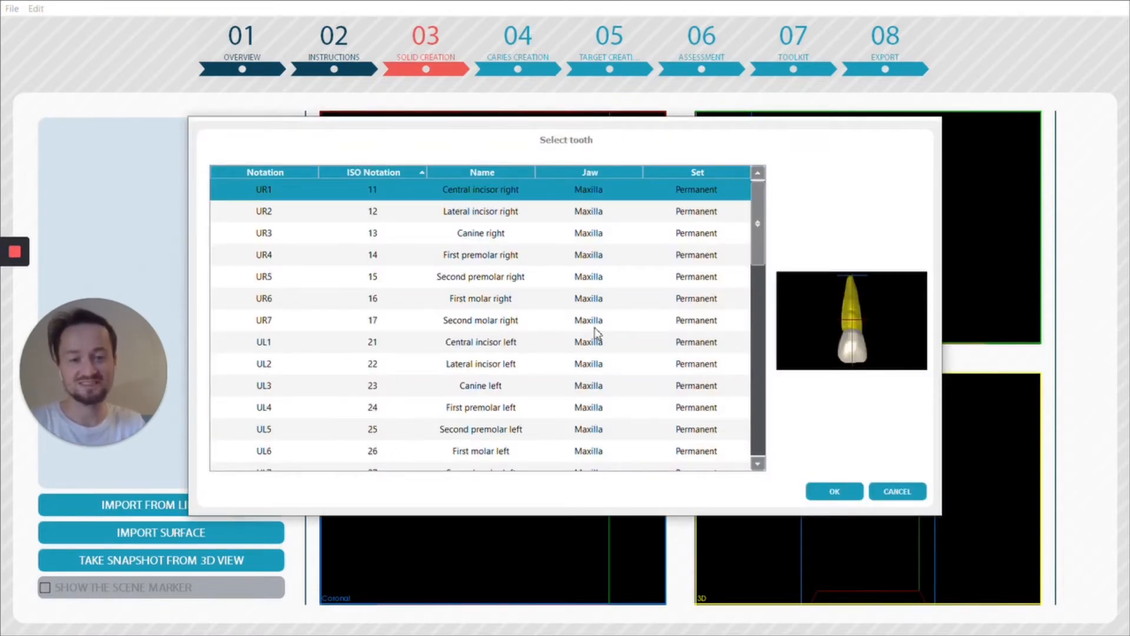
pyautogui.scroll(-3, 731, 312)
pyautogui.scroll(-1, 730, 308)
pyautogui.click(666, 350)
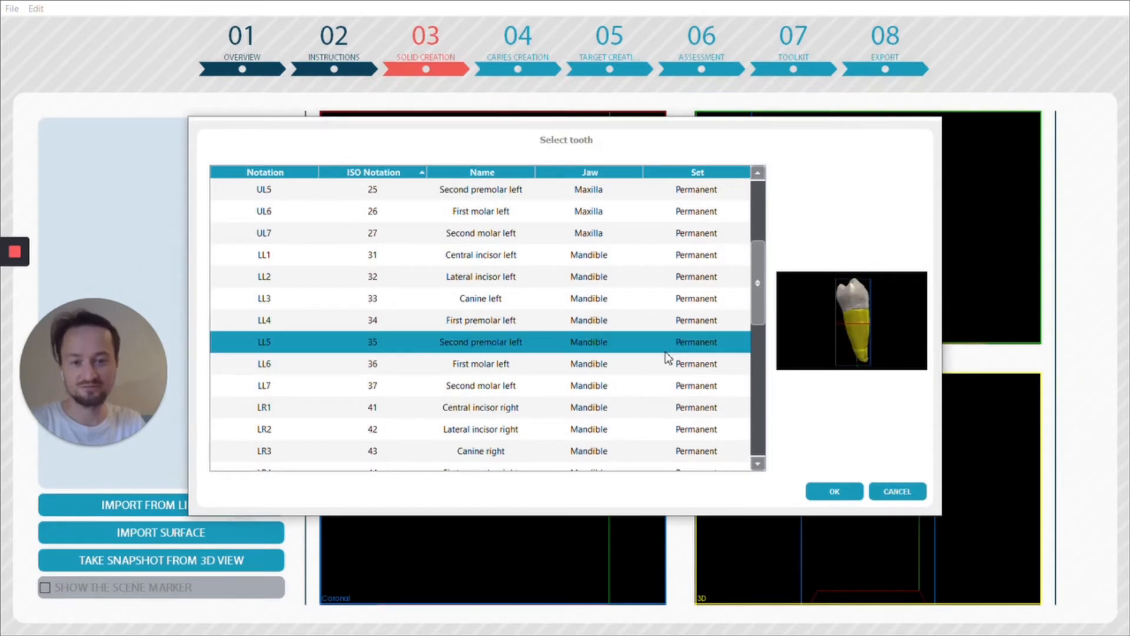
pyautogui.scroll(-2, 667, 353)
pyautogui.scroll(-6, 664, 356)
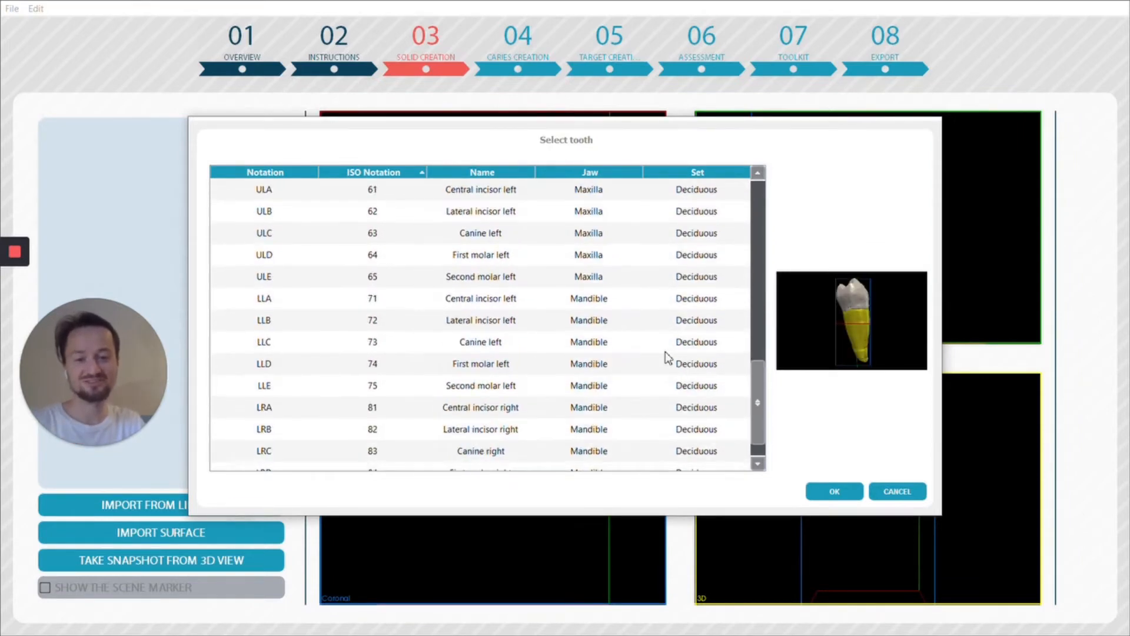
pyautogui.click(612, 331)
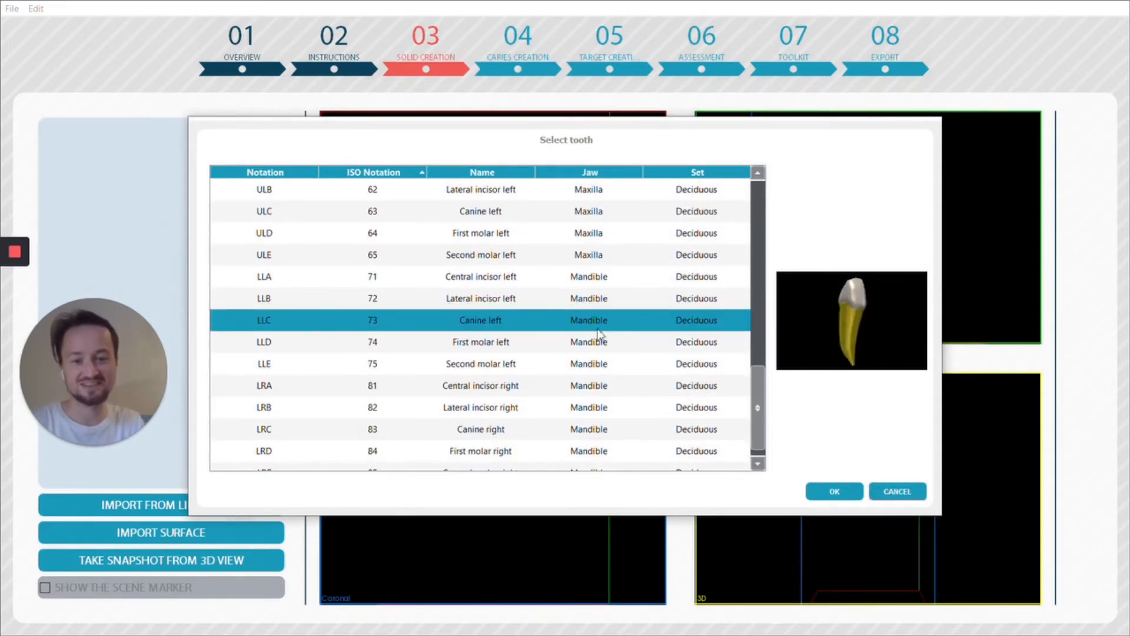
pyautogui.scroll(-1, 559, 350)
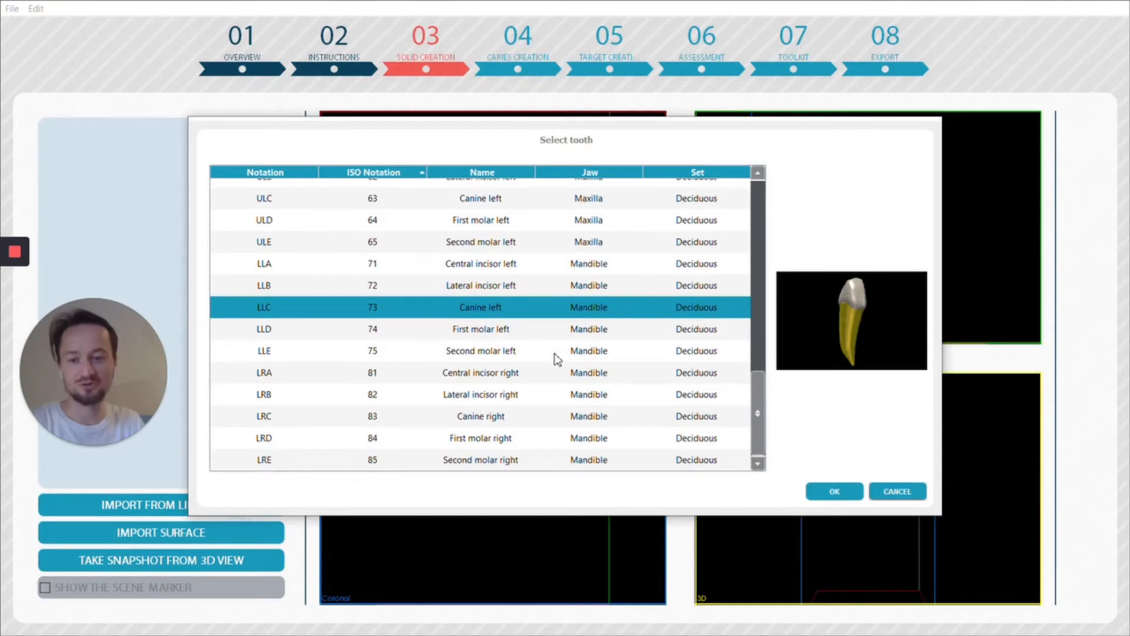
pyautogui.click(506, 380)
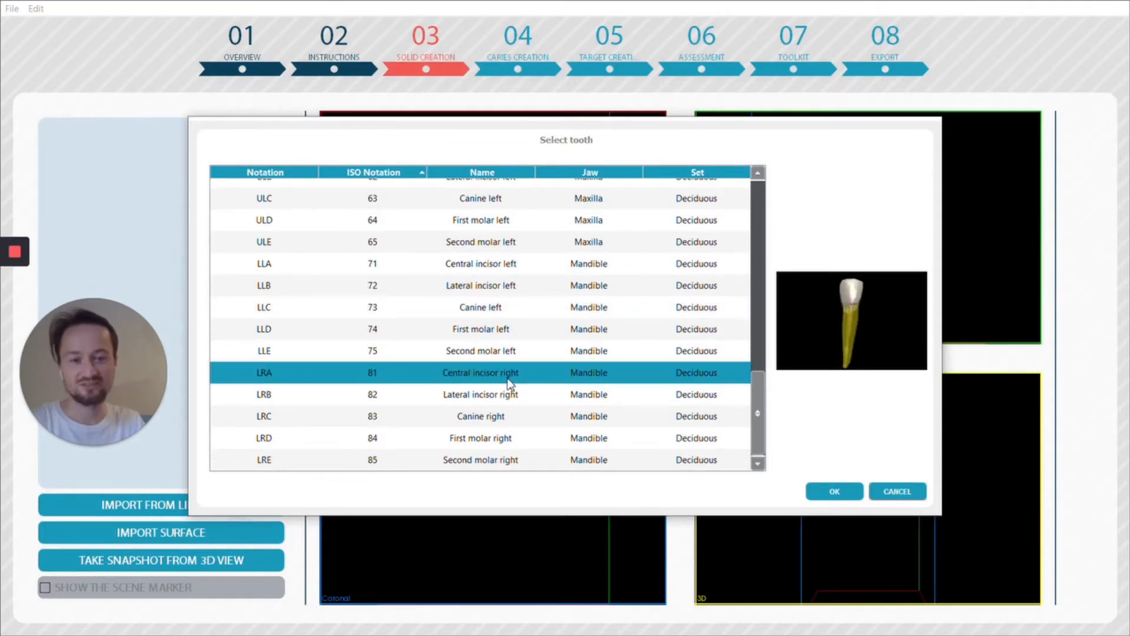
pyautogui.click(846, 492)
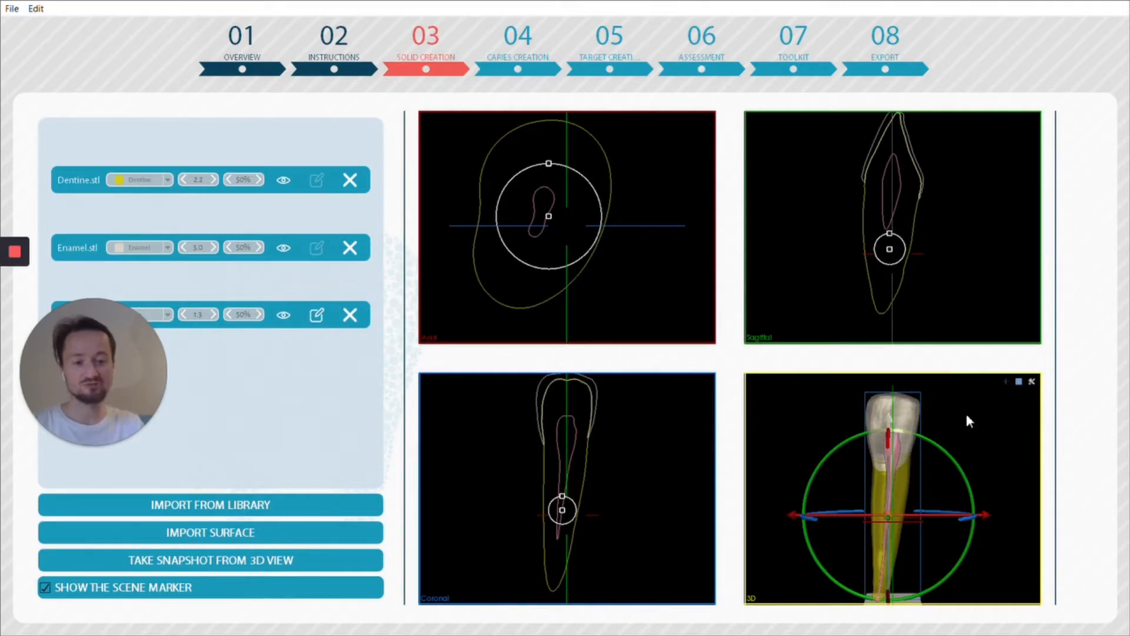
# Hide the Dentine and Enamel surfaces and turn off editing of the inner surface to inspect it in 3D
pyautogui.moveTo(966, 413); pyautogui.dragTo(902, 415)
pyautogui.click(284, 180)
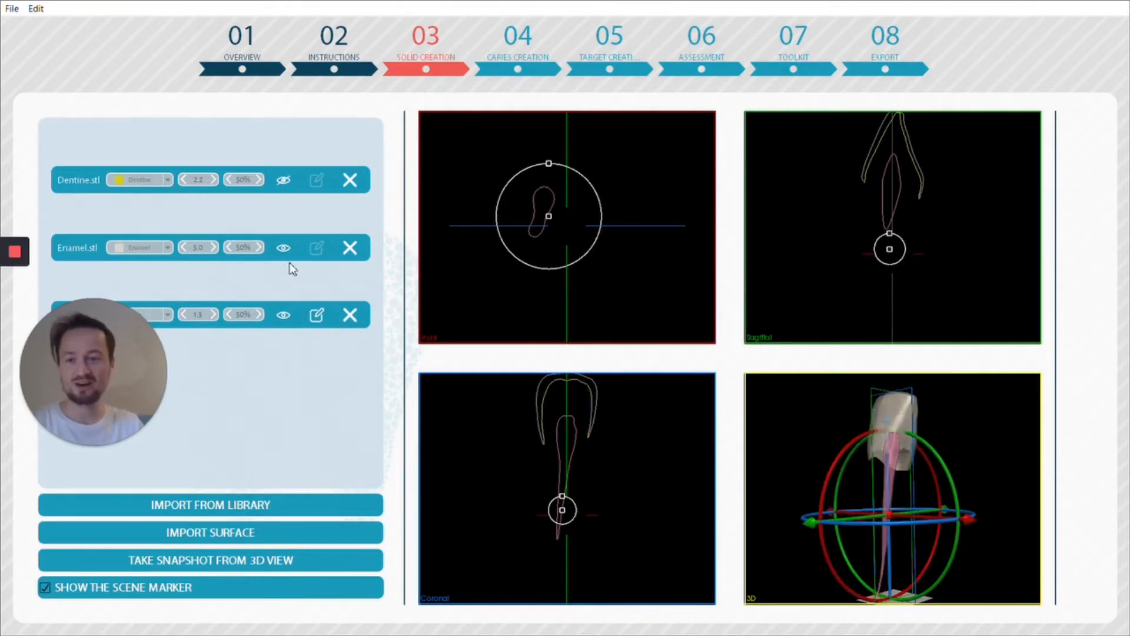
pyautogui.click(283, 248)
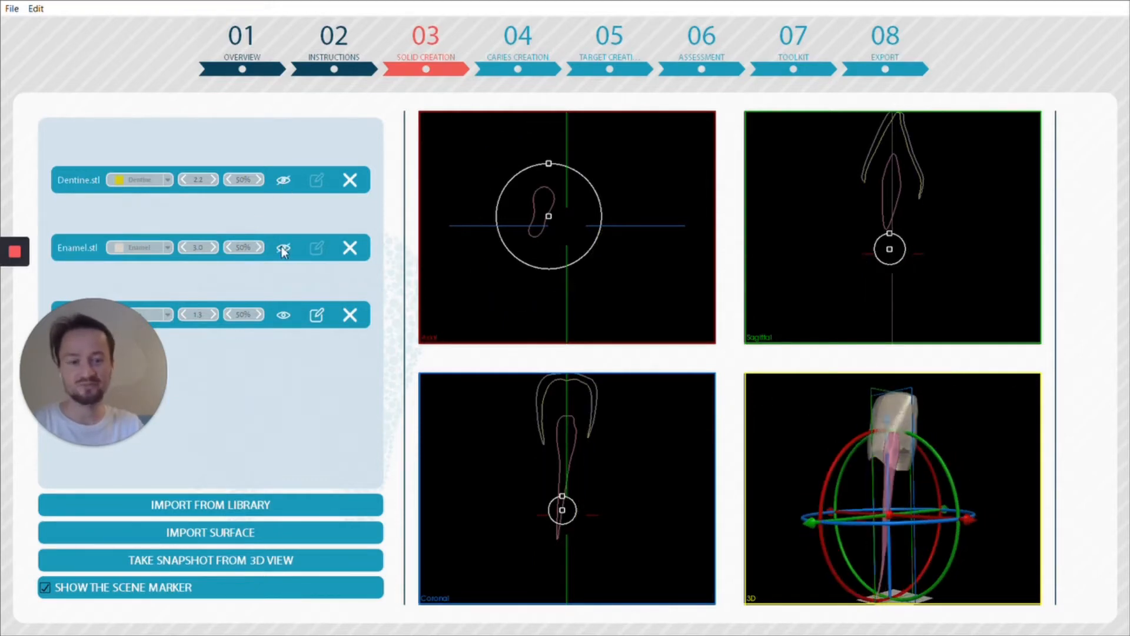
pyautogui.click(316, 316)
pyautogui.moveTo(807, 452); pyautogui.dragTo(889, 467)
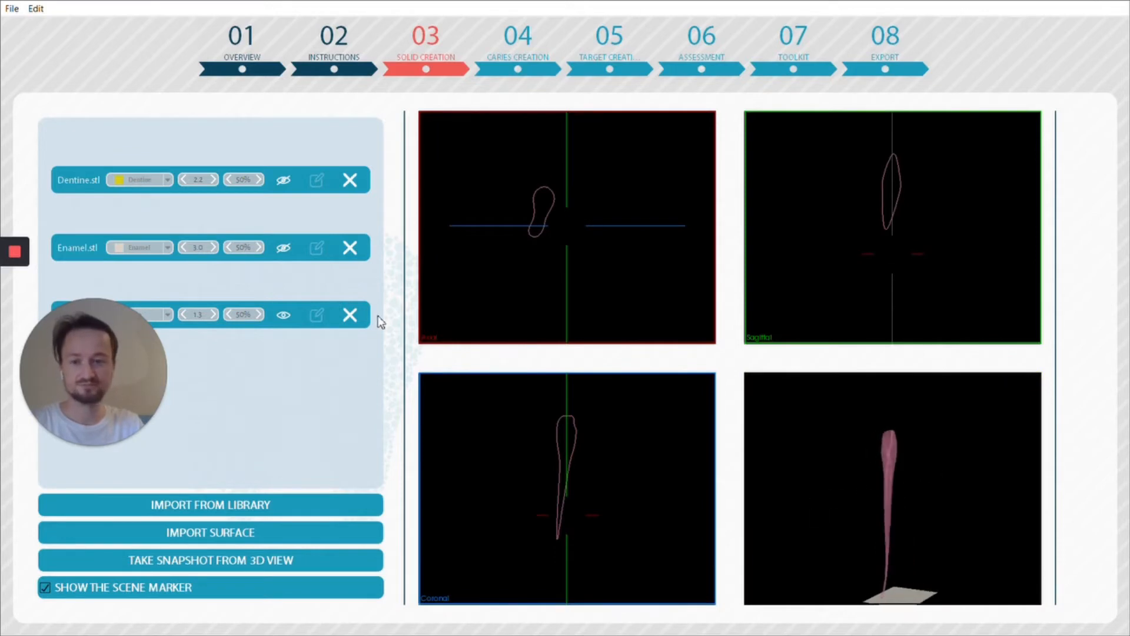
# Turn editing of the inner surface back on and show the Enamel and Dentine surfaces again
pyautogui.click(317, 316)
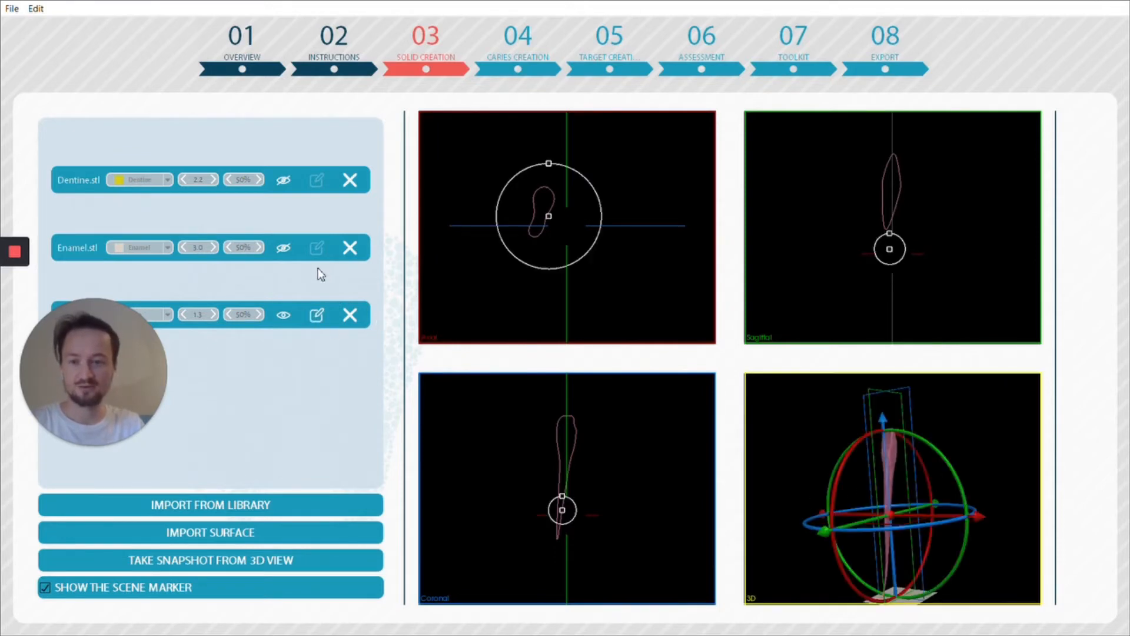
pyautogui.click(284, 248)
pyautogui.click(283, 180)
pyautogui.moveTo(945, 446); pyautogui.dragTo(835, 423)
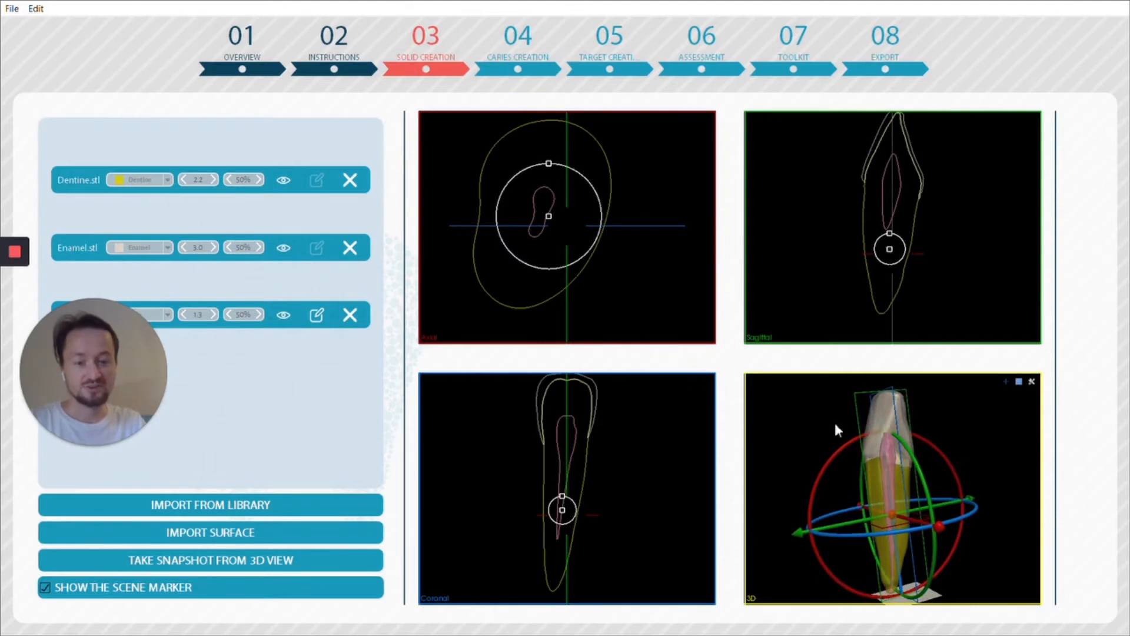
# Try the Dentine surface at 100% opacity and set it back to 50%
pyautogui.click(259, 180)
pyautogui.click(259, 179)
pyautogui.click(260, 179)
pyautogui.click(259, 180)
pyautogui.click(260, 180)
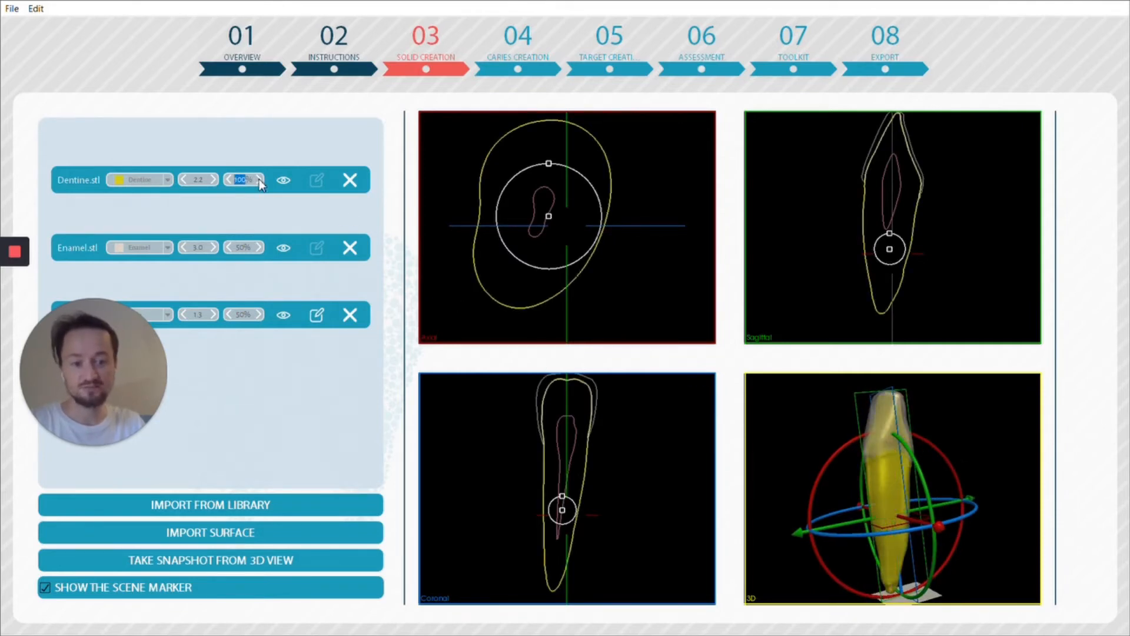
pyautogui.write('50')
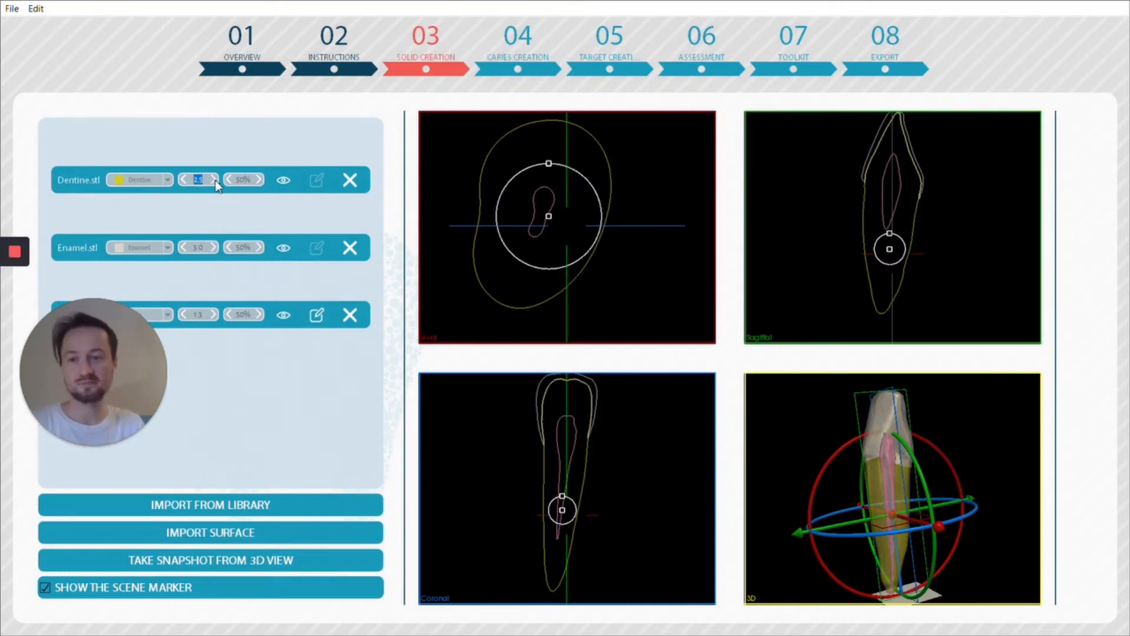
pyautogui.click(169, 181)
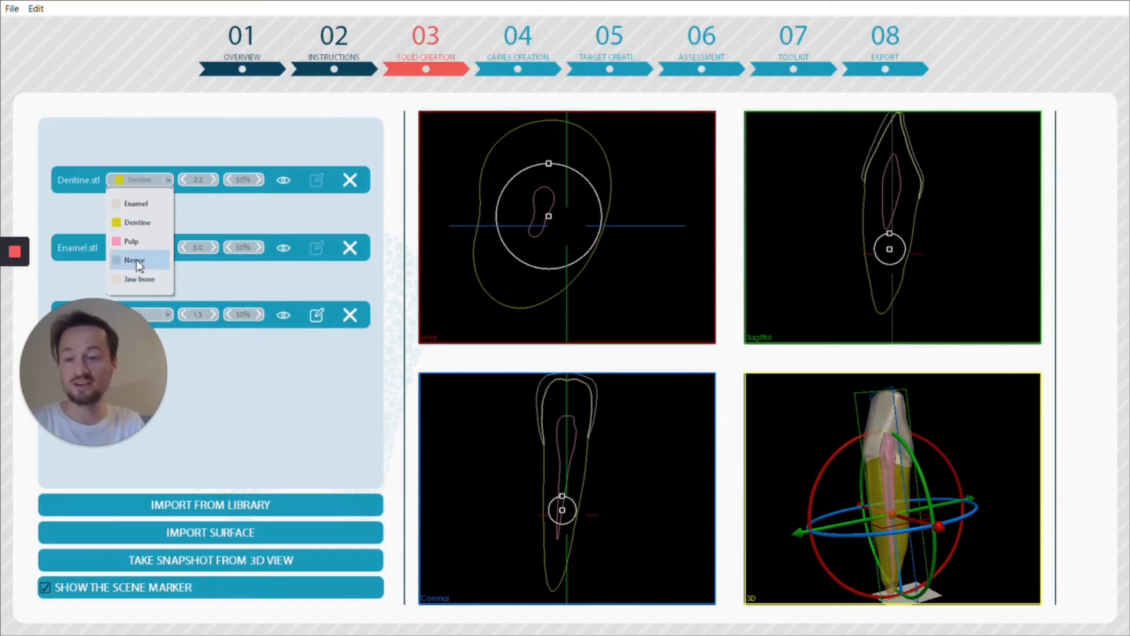
pyautogui.click(168, 186)
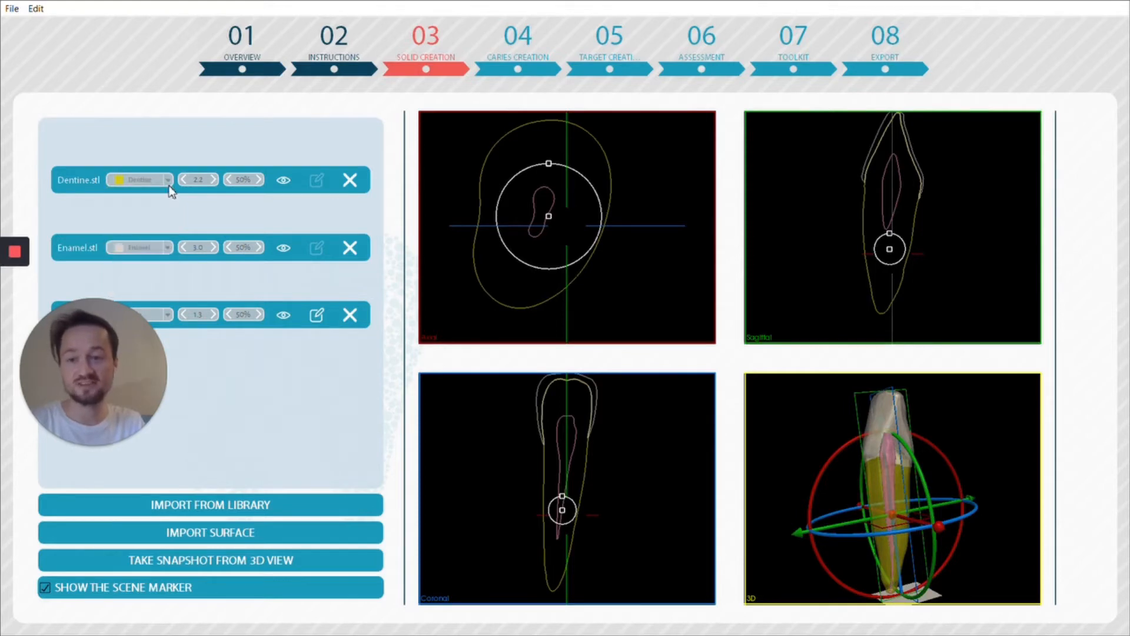
# Import the deciduous mandibular lateral incisor right (LRB, ISO 82) from the tooth library
pyautogui.click(238, 503)
pyautogui.click(578, 368)
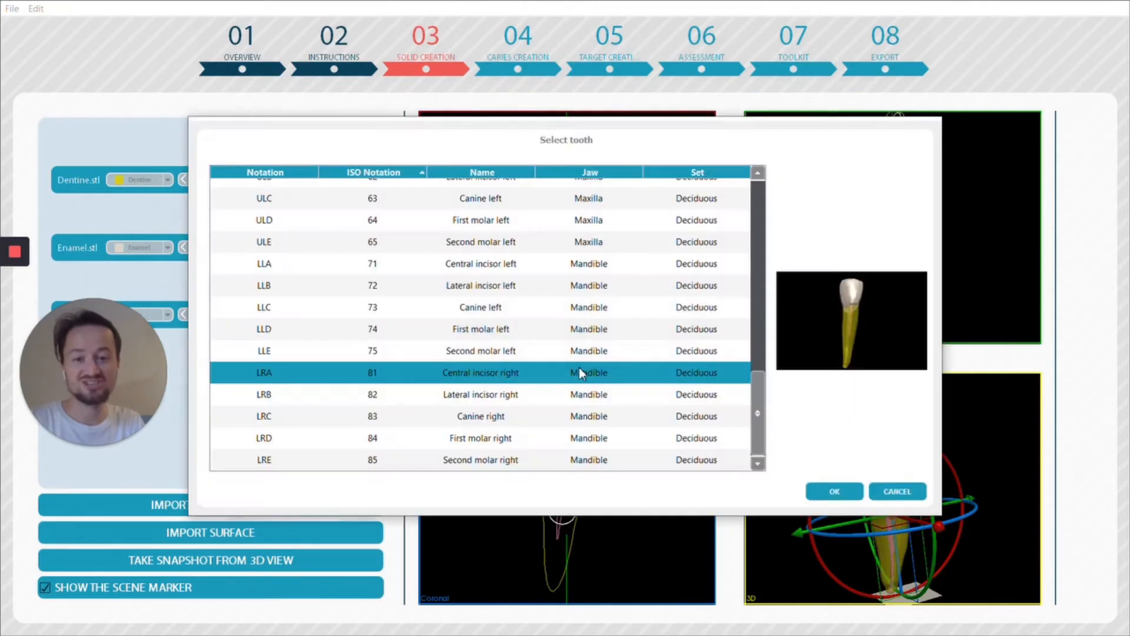
pyautogui.click(489, 396)
pyautogui.click(852, 493)
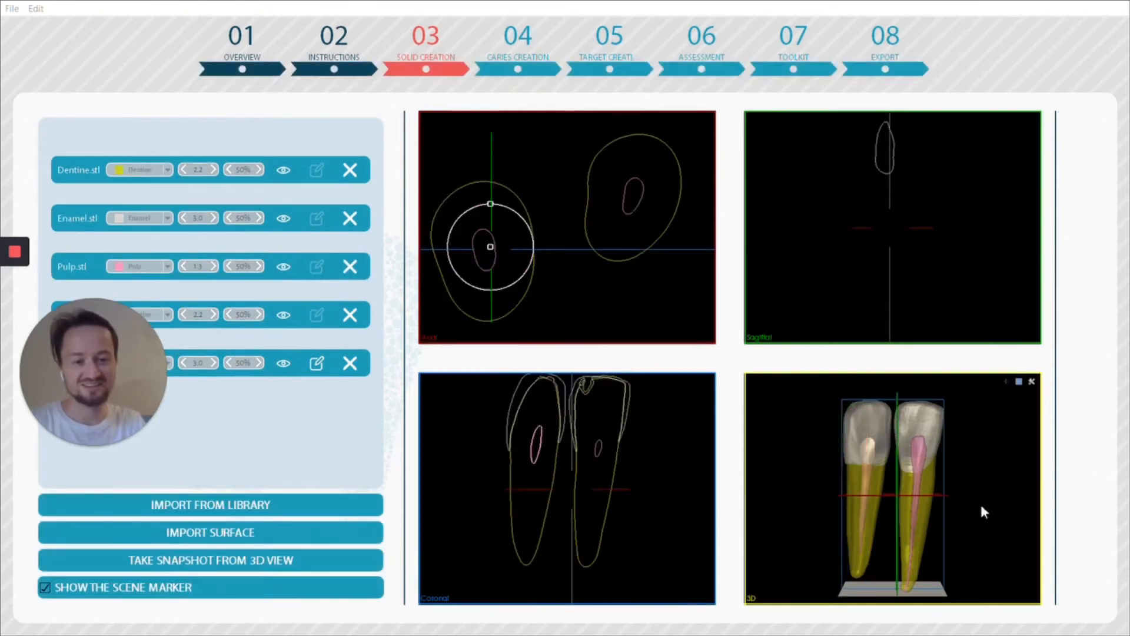
# Turn off editing of the lateral incisor's pulp, add a snapshot of the 3D view to the exercise overview and check it there
pyautogui.moveTo(967, 482)
pyautogui.mouseDown()
pyautogui.moveTo(857, 495)
pyautogui.moveTo(949, 494)
pyautogui.mouseUp()
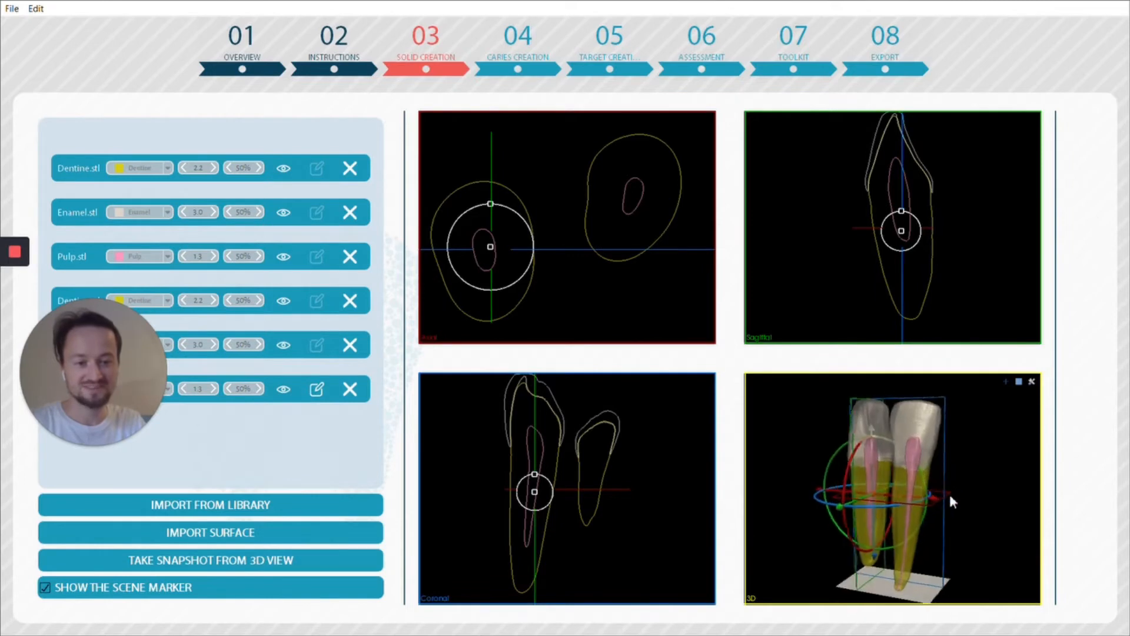
pyautogui.click(317, 390)
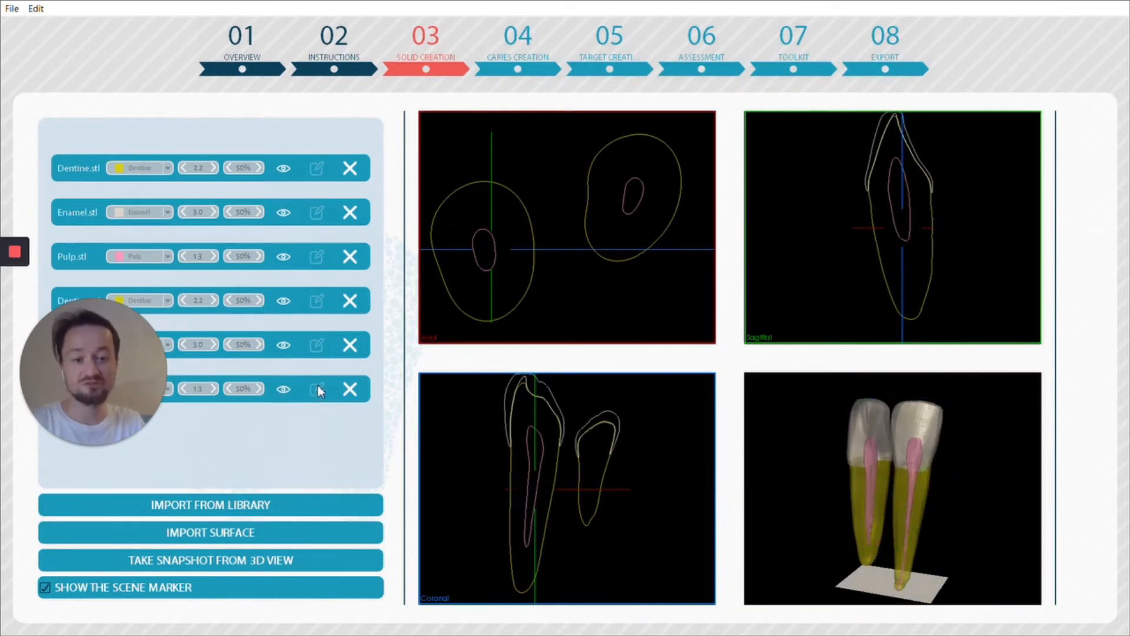
pyautogui.click(344, 562)
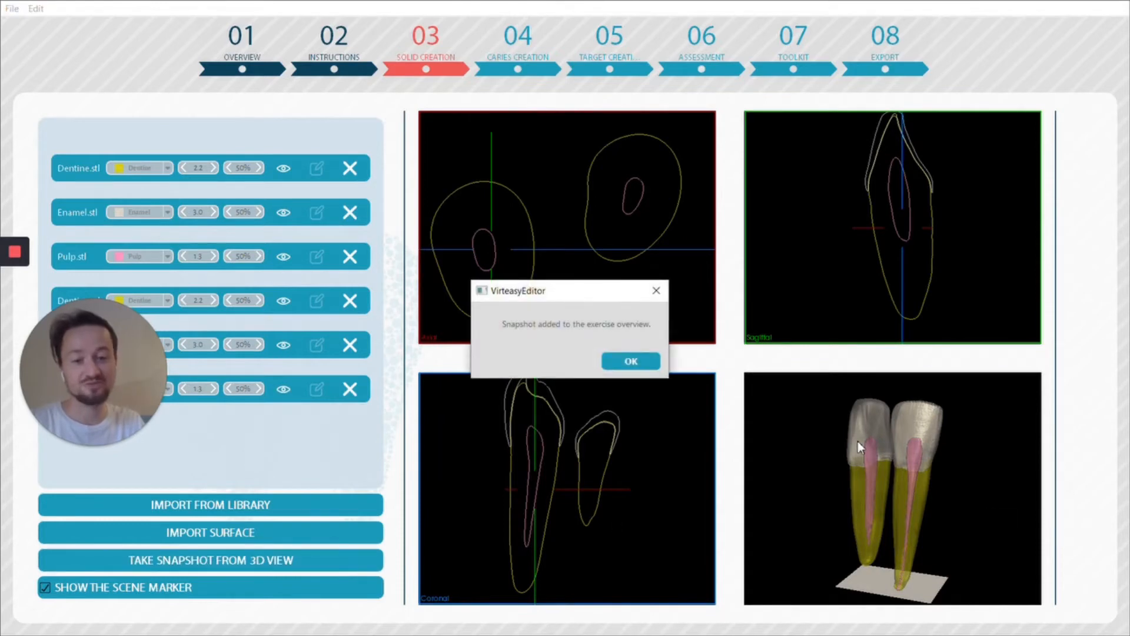
pyautogui.click(648, 361)
pyautogui.click(243, 39)
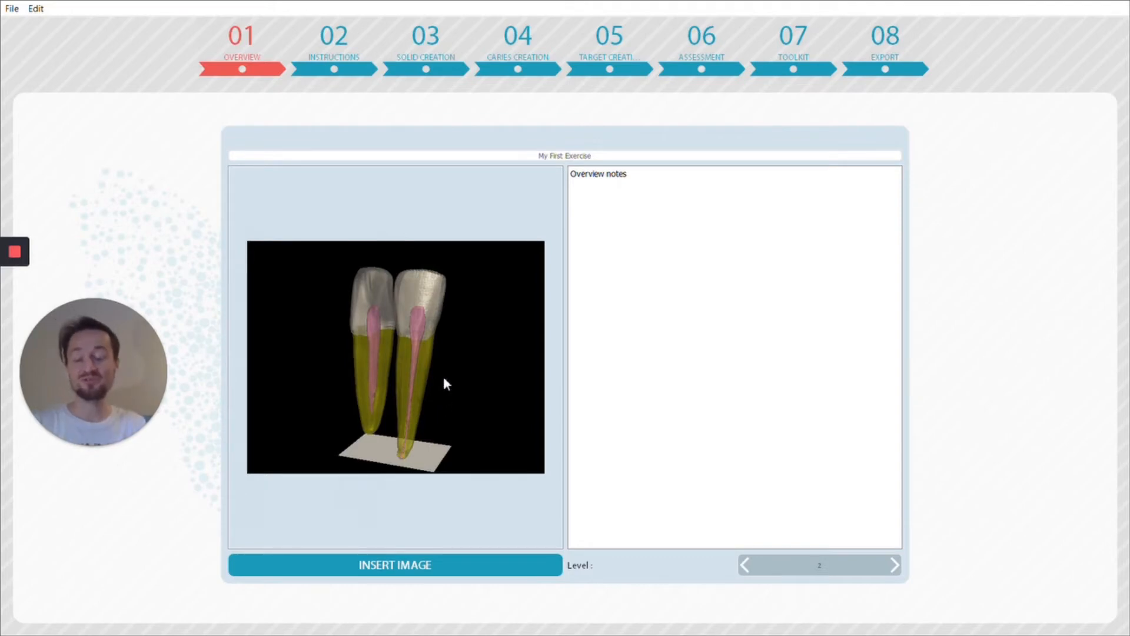
pyautogui.click(439, 60)
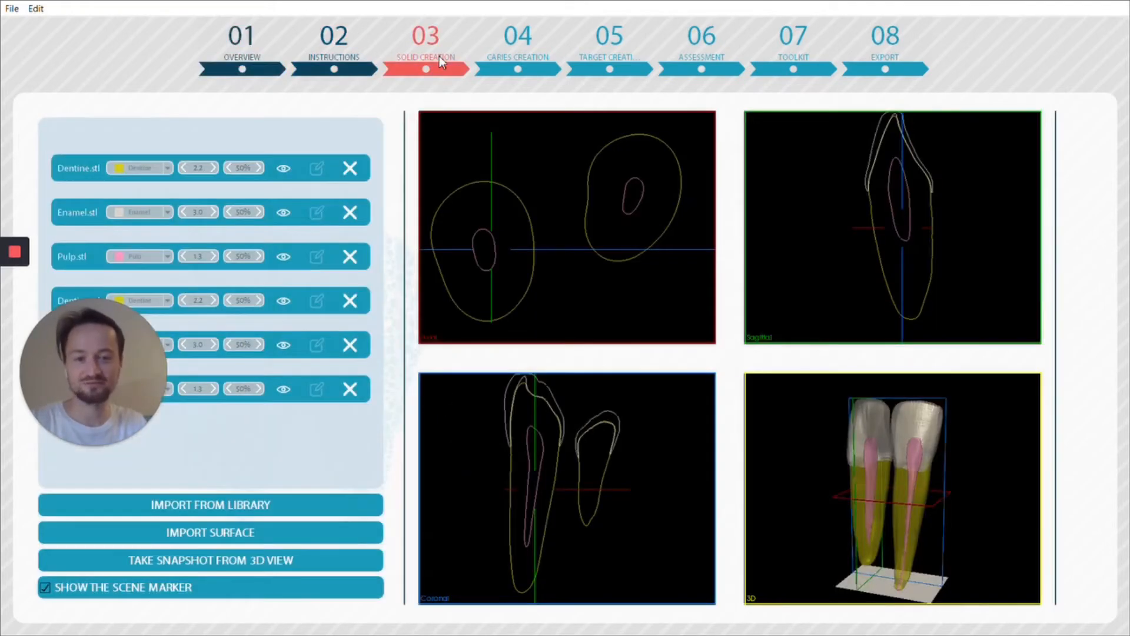
pyautogui.click(320, 537)
pyautogui.moveTo(363, 15); pyautogui.dragTo(583, 68)
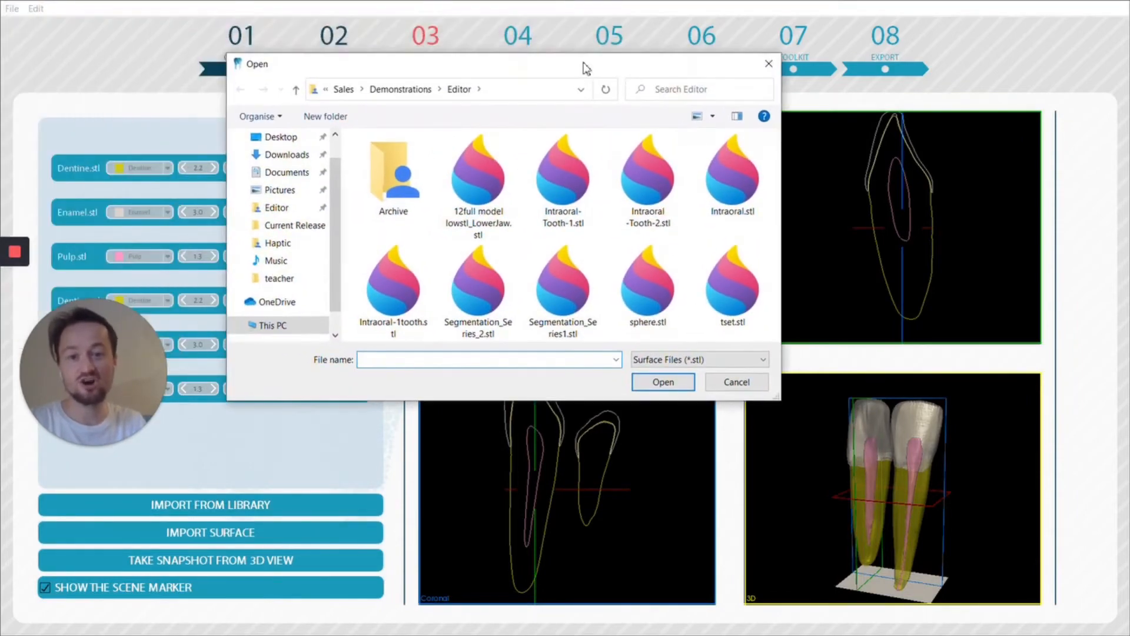
pyautogui.click(640, 223)
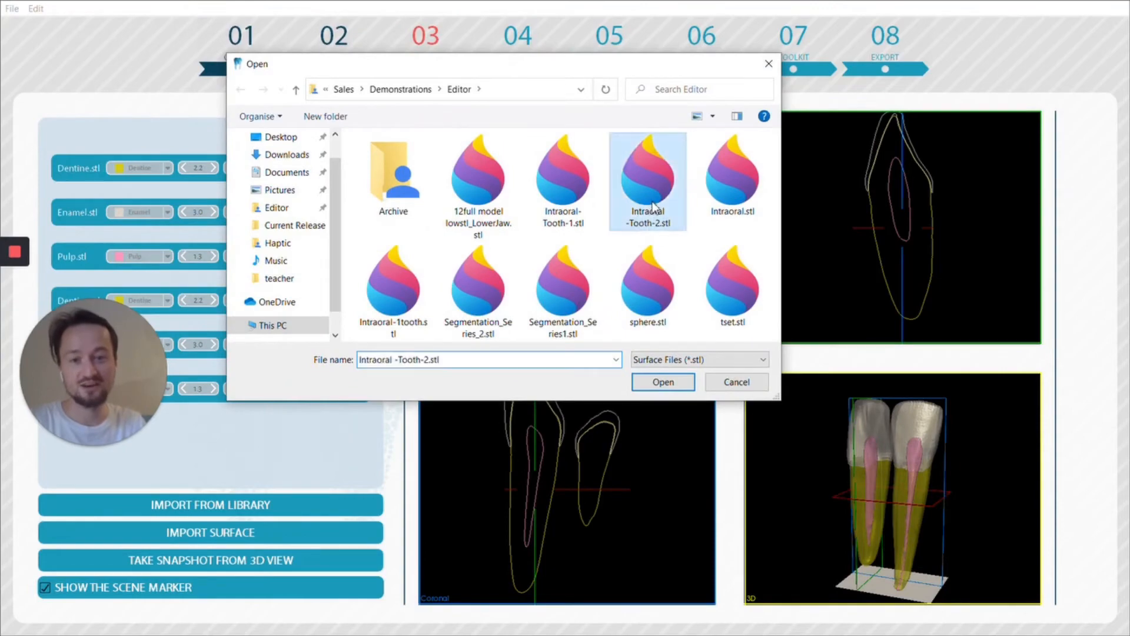
pyautogui.click(769, 63)
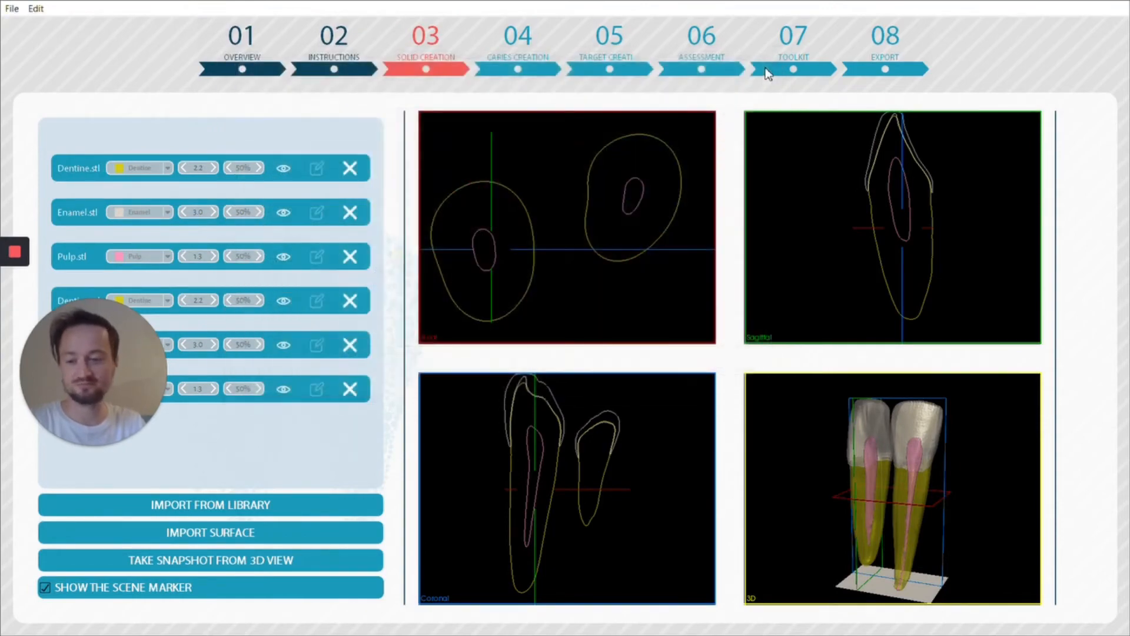
# Hide the scene marker to inspect both teeth in 3D, and show it again
pyautogui.click(108, 591)
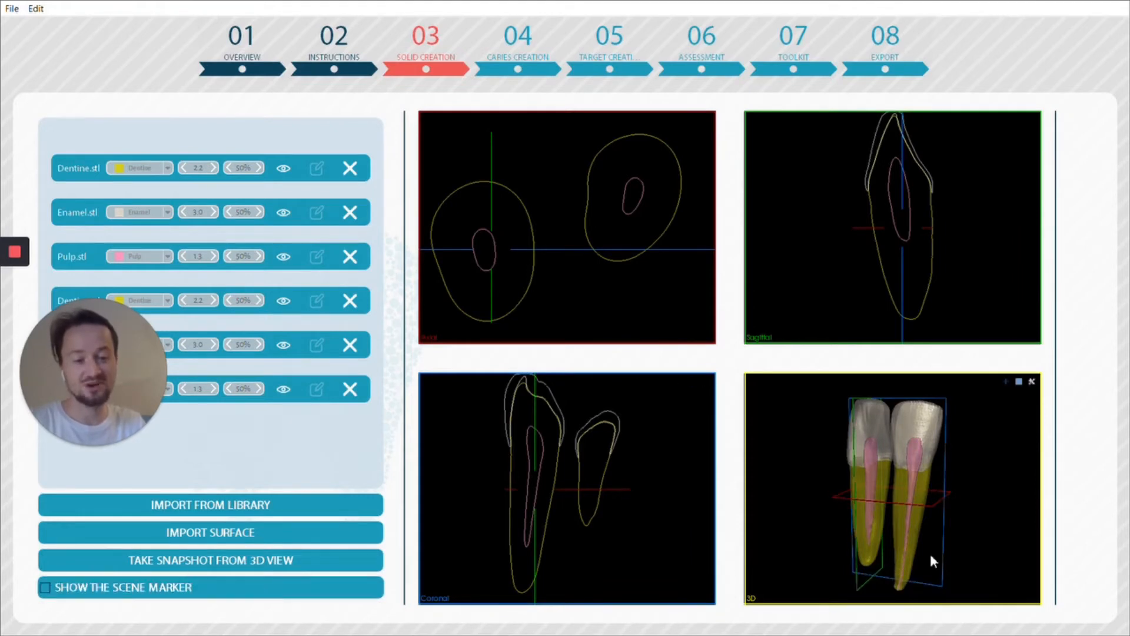
pyautogui.moveTo(930, 554)
pyautogui.mouseDown()
pyautogui.moveTo(930, 514)
pyautogui.moveTo(947, 550)
pyautogui.mouseUp()
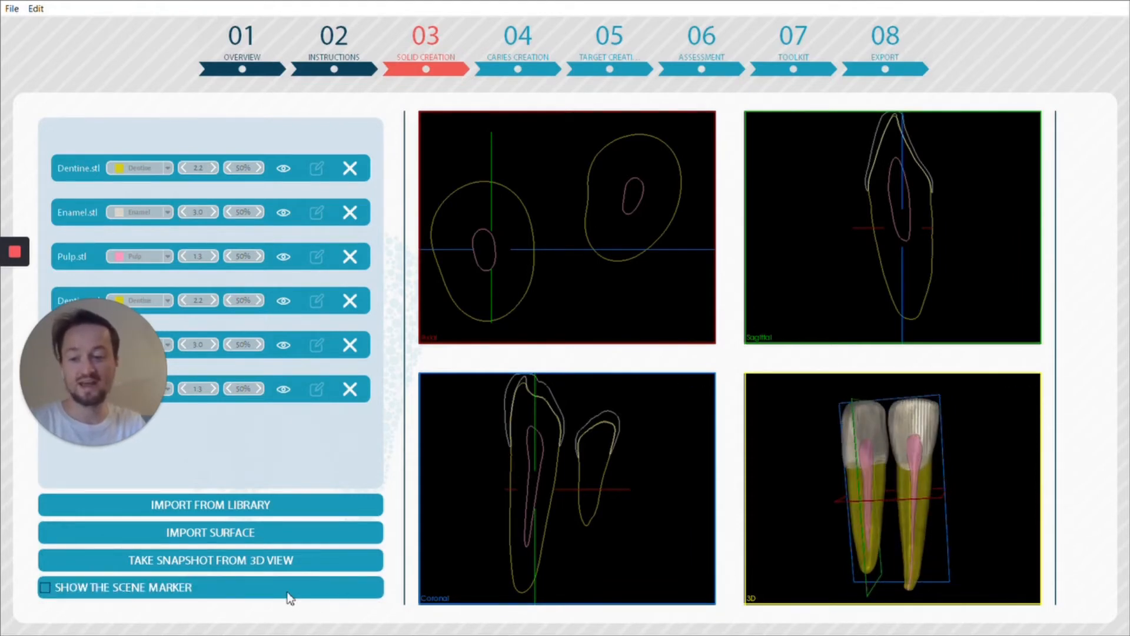
pyautogui.click(185, 586)
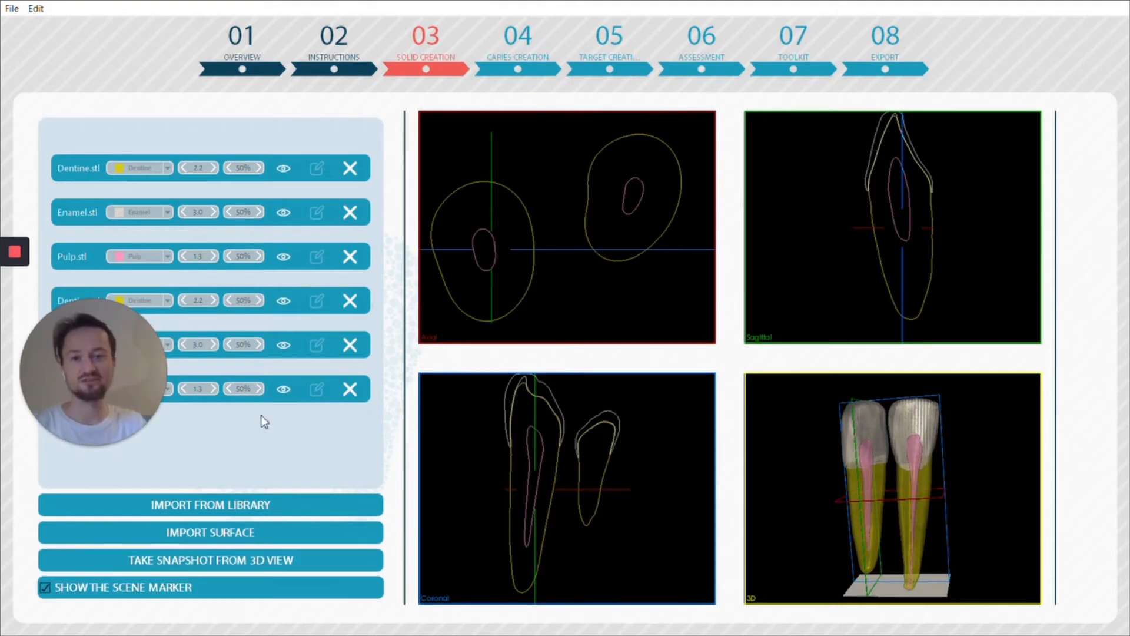
# In the caries creation stage, import the cone shape from the caries library
pyautogui.click(520, 53)
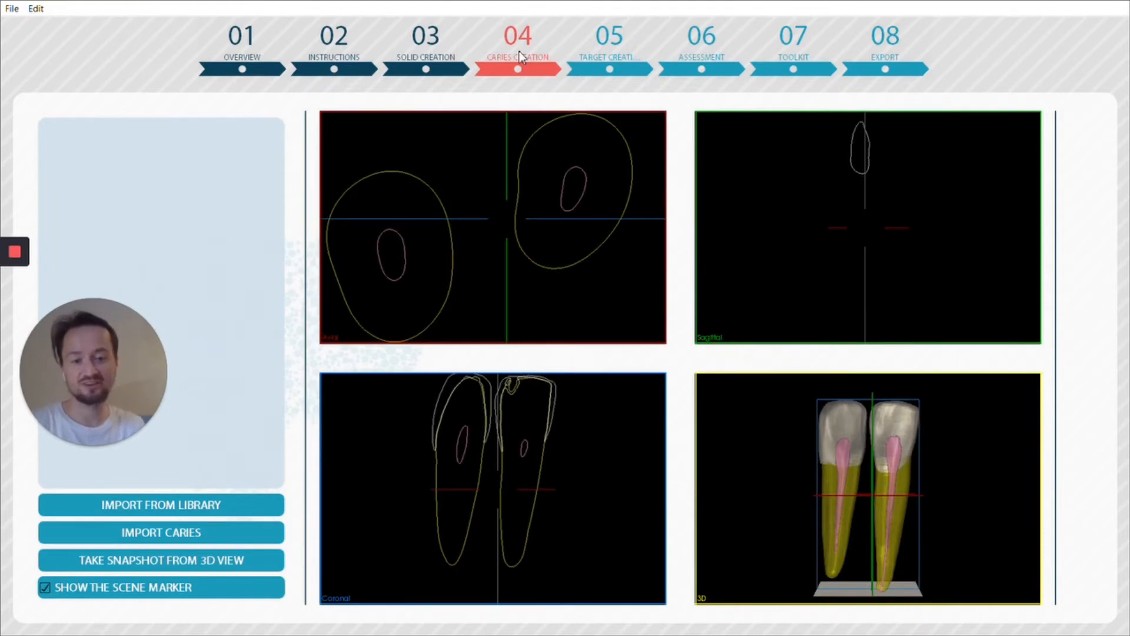
pyautogui.click(223, 531)
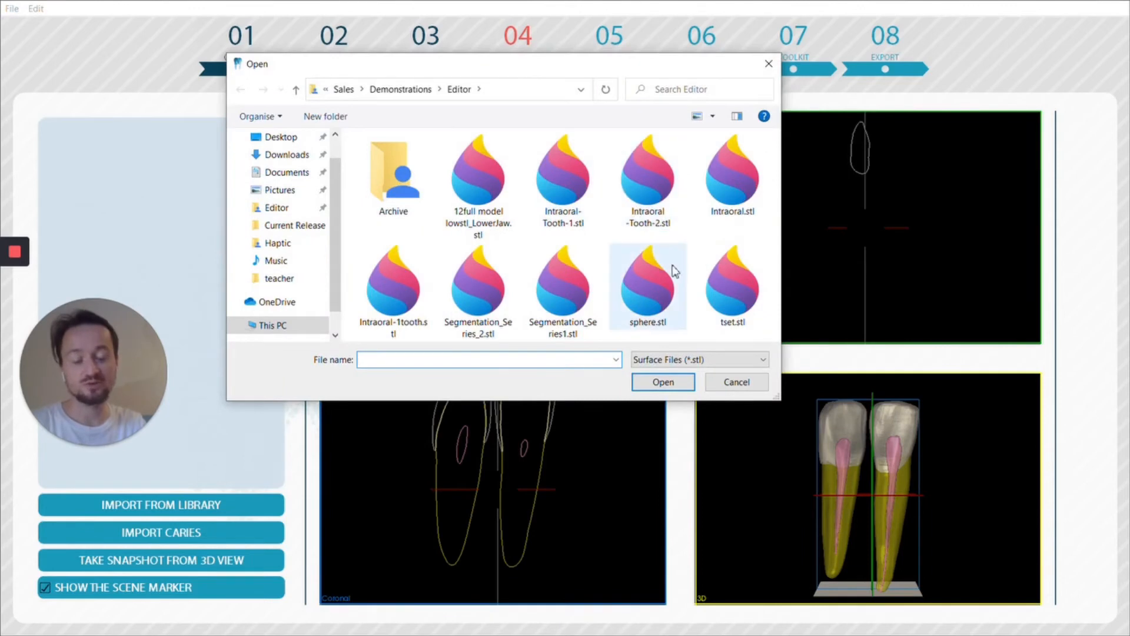
pyautogui.click(736, 382)
pyautogui.click(269, 504)
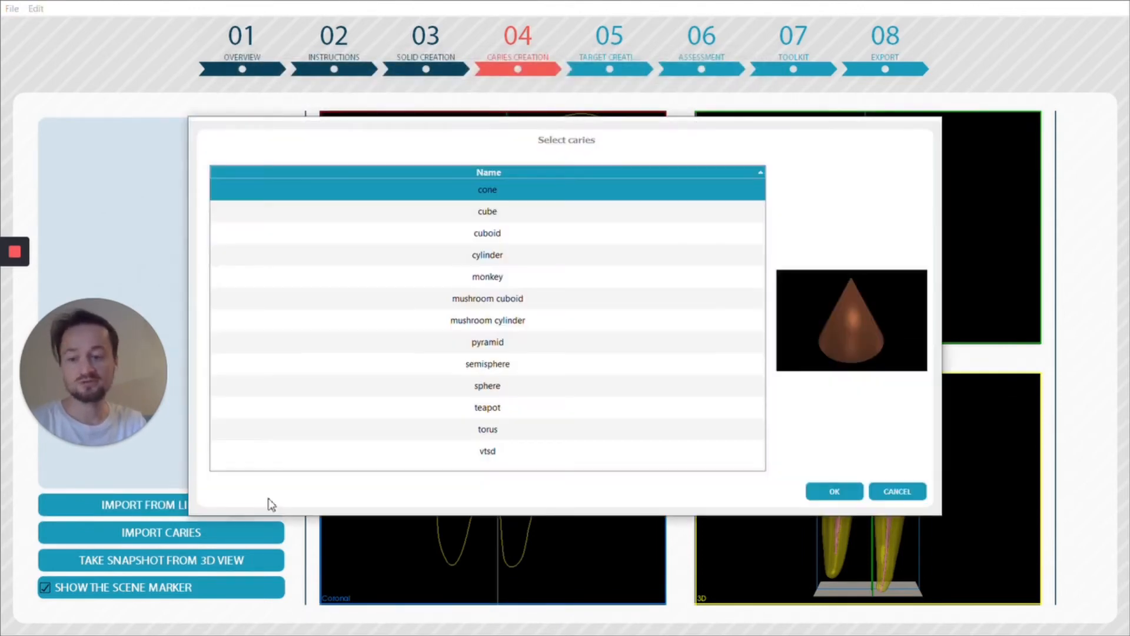
pyautogui.click(523, 212)
pyautogui.click(507, 254)
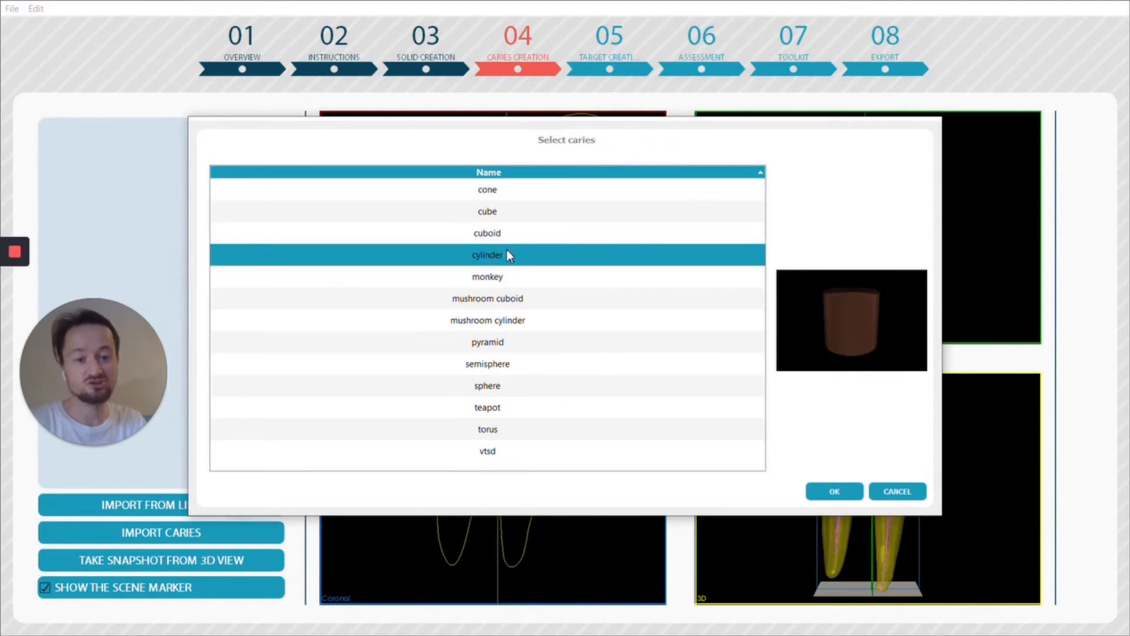
pyautogui.click(516, 213)
pyautogui.click(512, 183)
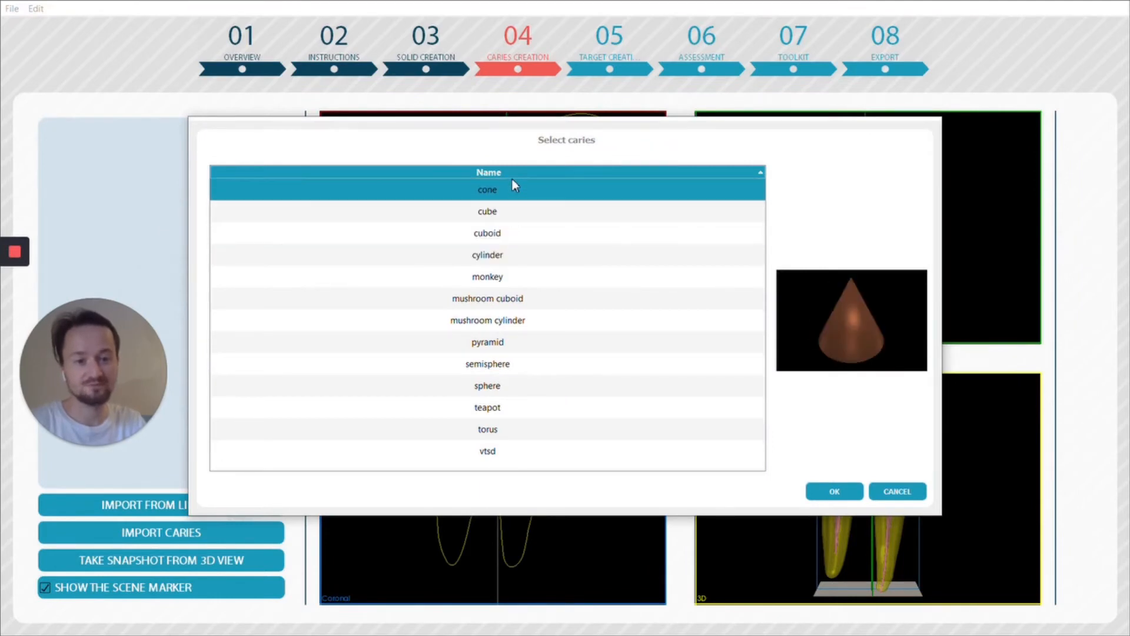
pyautogui.click(830, 491)
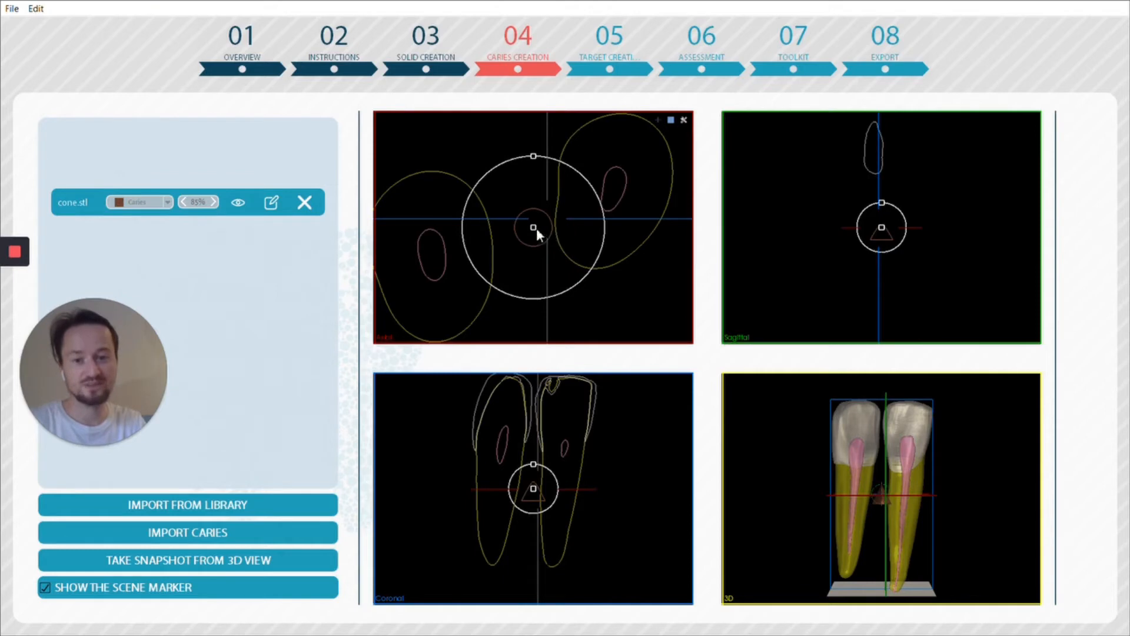
# Move the cone caries into the central incisor's crown and flip it so its tip points down towards the pulp
pyautogui.moveTo(534, 227)
pyautogui.mouseDown()
pyautogui.moveTo(602, 180)
pyautogui.moveTo(619, 186)
pyautogui.mouseUp()
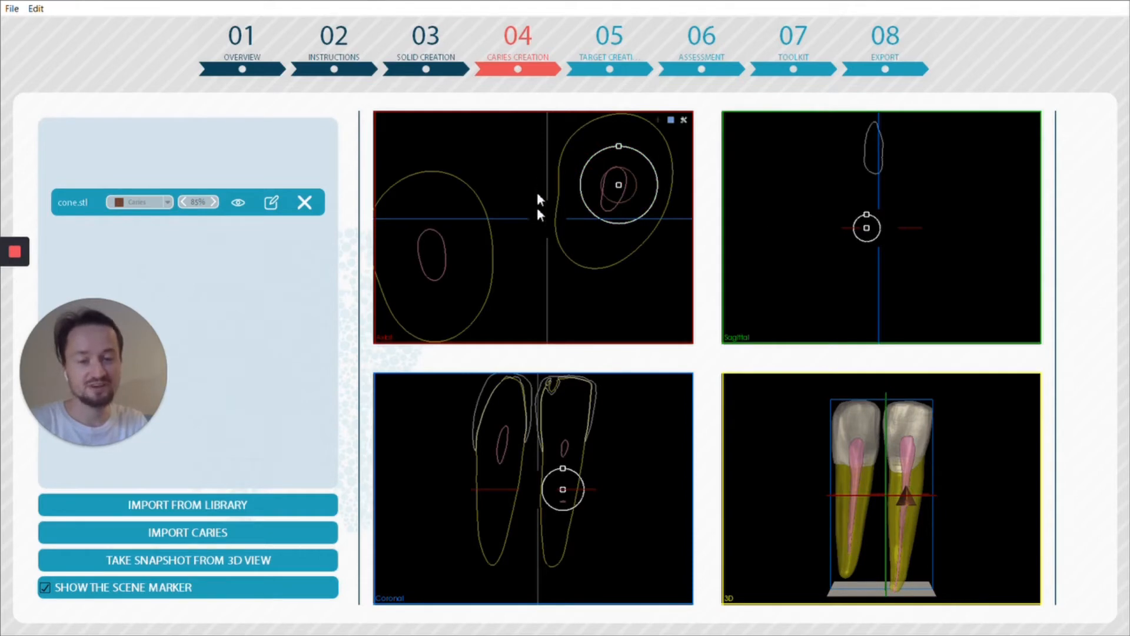
pyautogui.click(619, 185)
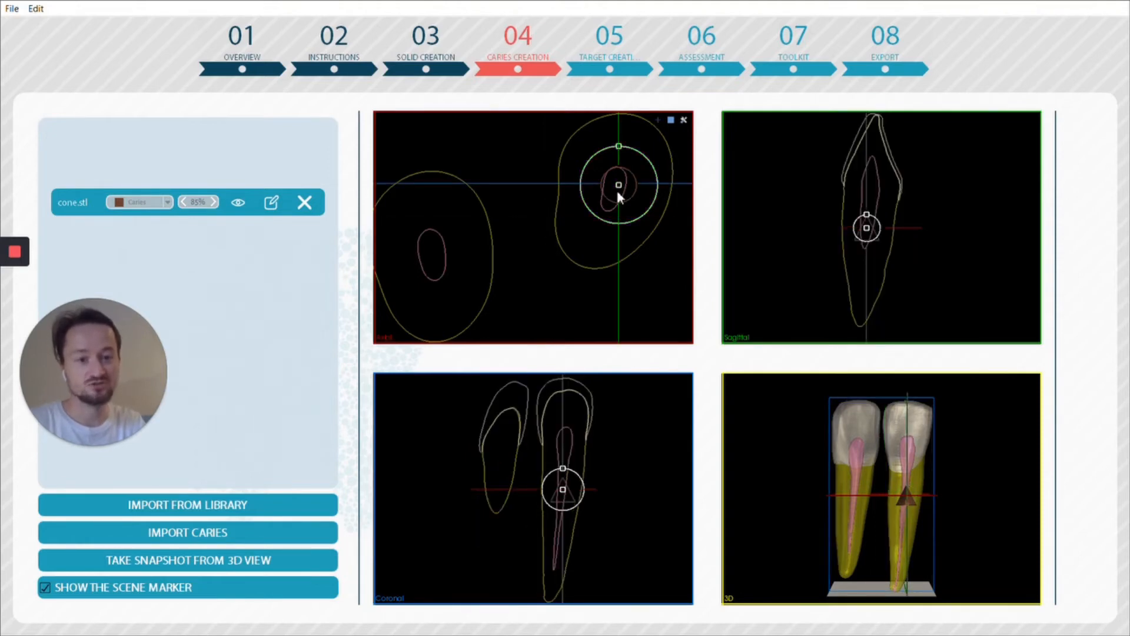
pyautogui.moveTo(868, 228)
pyautogui.mouseDown()
pyautogui.moveTo(882, 144)
pyautogui.moveTo(871, 131)
pyautogui.mouseUp()
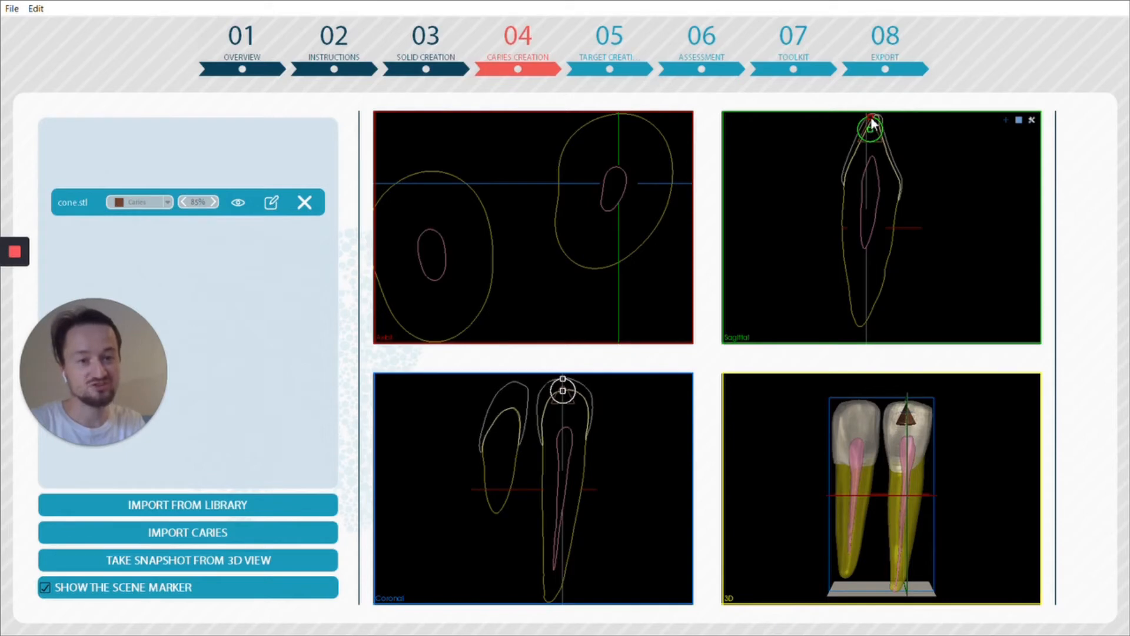
pyautogui.moveTo(875, 117)
pyautogui.mouseDown()
pyautogui.moveTo(884, 130)
pyautogui.moveTo(872, 141)
pyautogui.mouseUp()
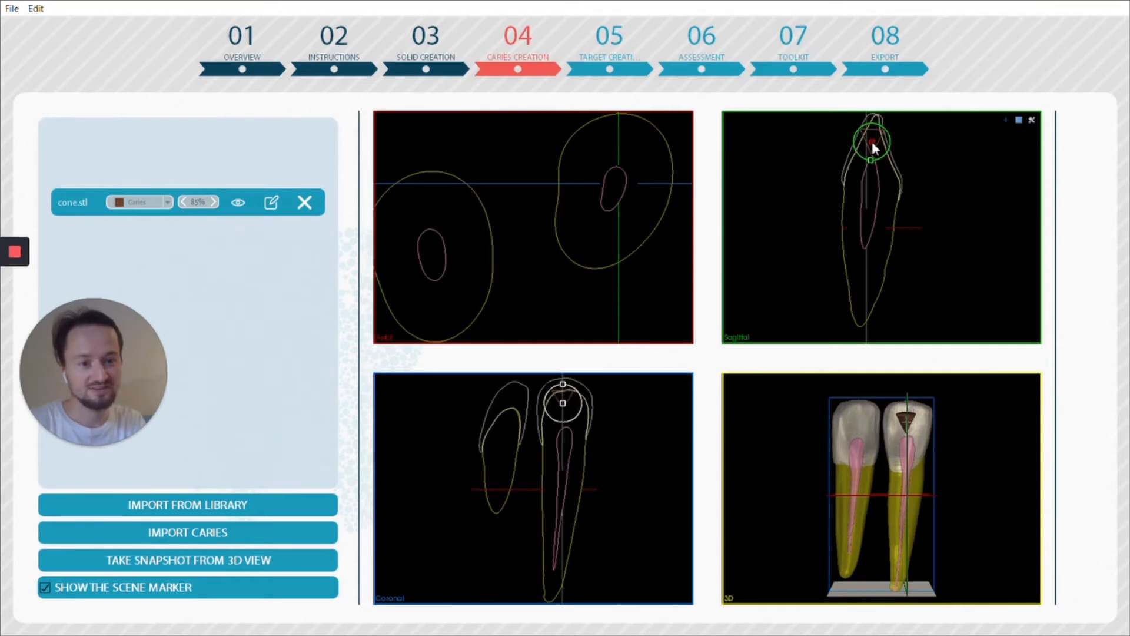
pyautogui.moveTo(923, 380)
pyautogui.mouseDown()
pyautogui.moveTo(909, 462)
pyautogui.moveTo(853, 459)
pyautogui.mouseUp()
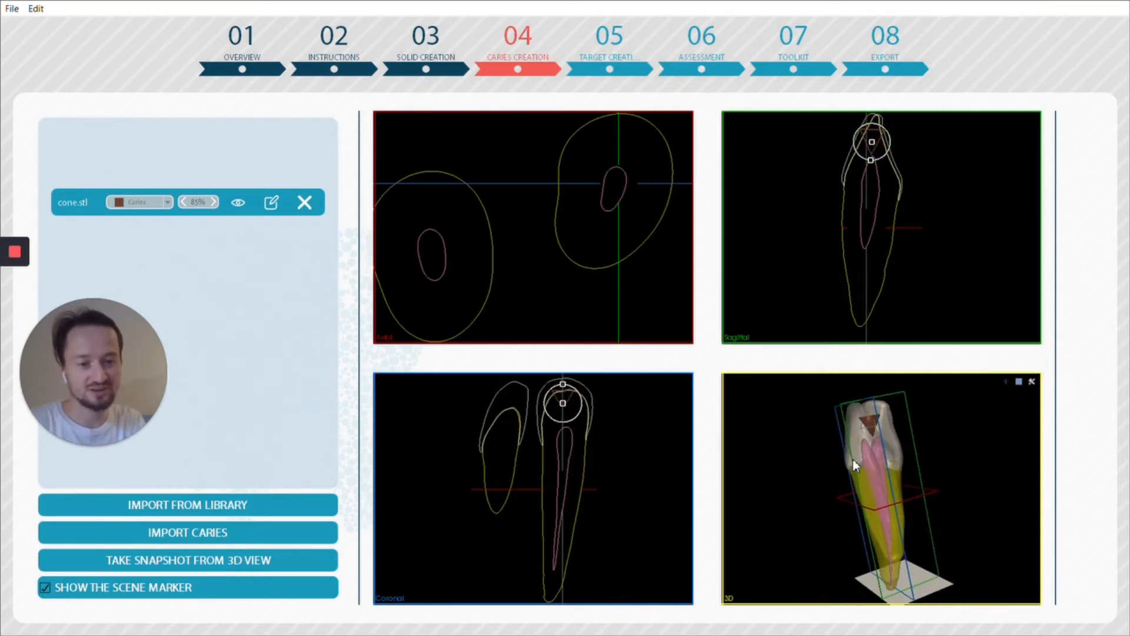
# Import the semisphere from the caries library and place it over the cone in the central incisor's crown
pyautogui.click(219, 505)
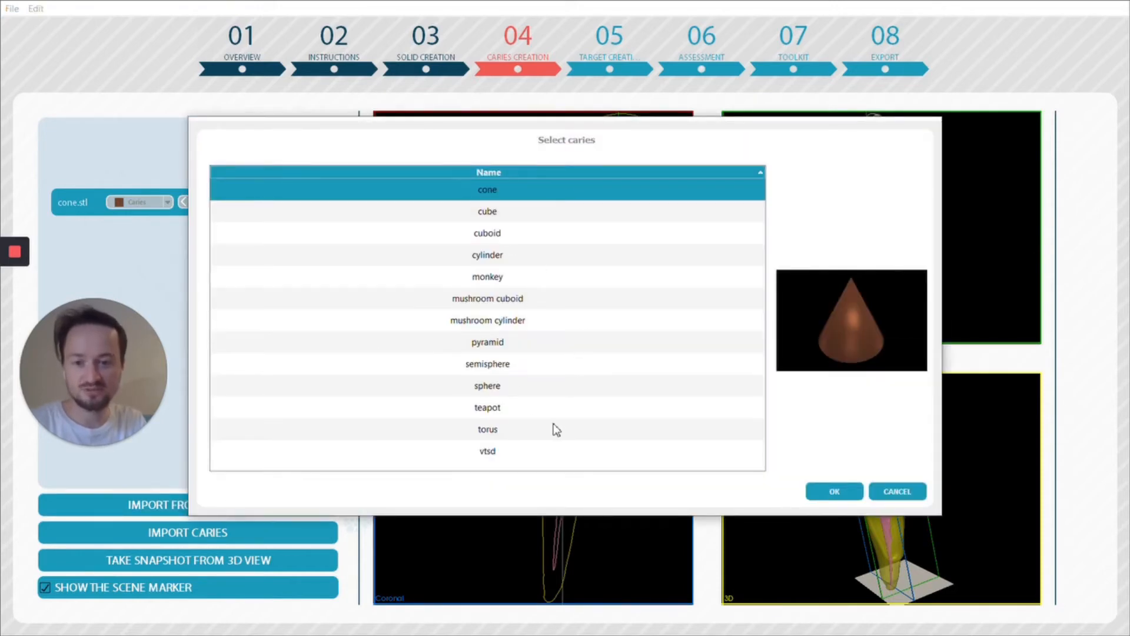
pyautogui.click(517, 365)
pyautogui.click(842, 491)
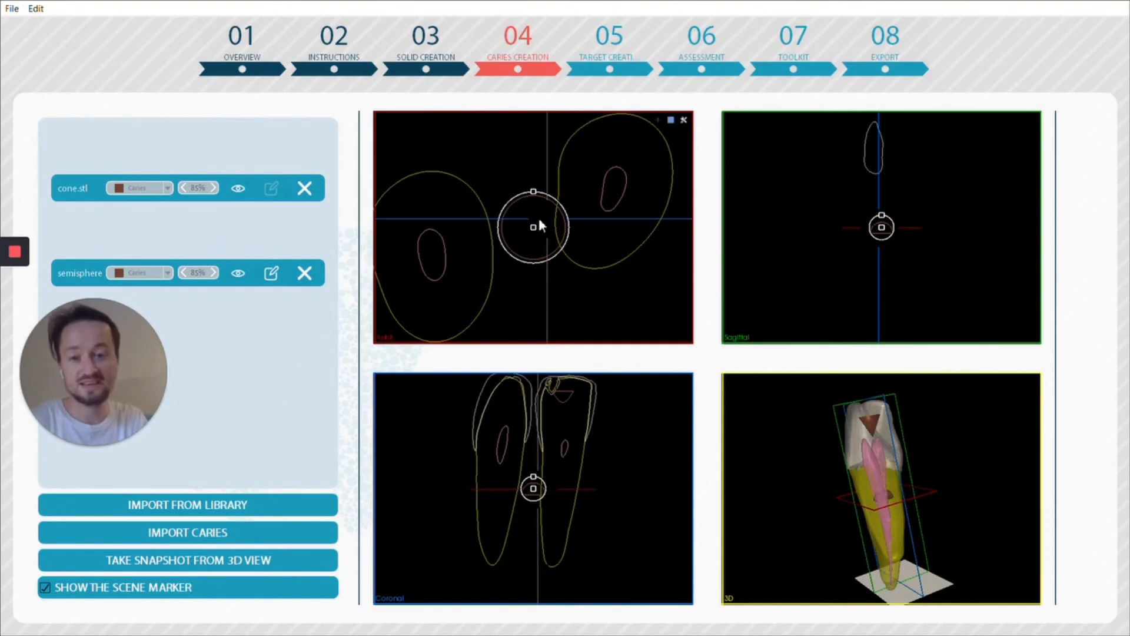
pyautogui.moveTo(533, 228); pyautogui.dragTo(616, 182)
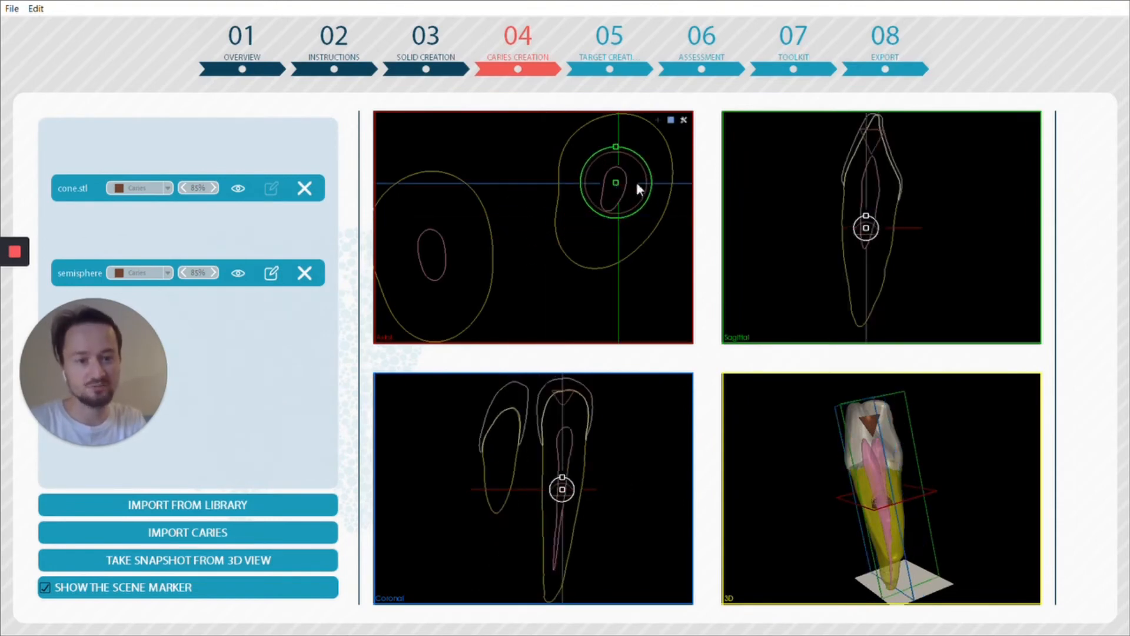
pyautogui.moveTo(868, 228)
pyautogui.mouseDown()
pyautogui.moveTo(885, 157)
pyautogui.moveTo(872, 128)
pyautogui.mouseUp()
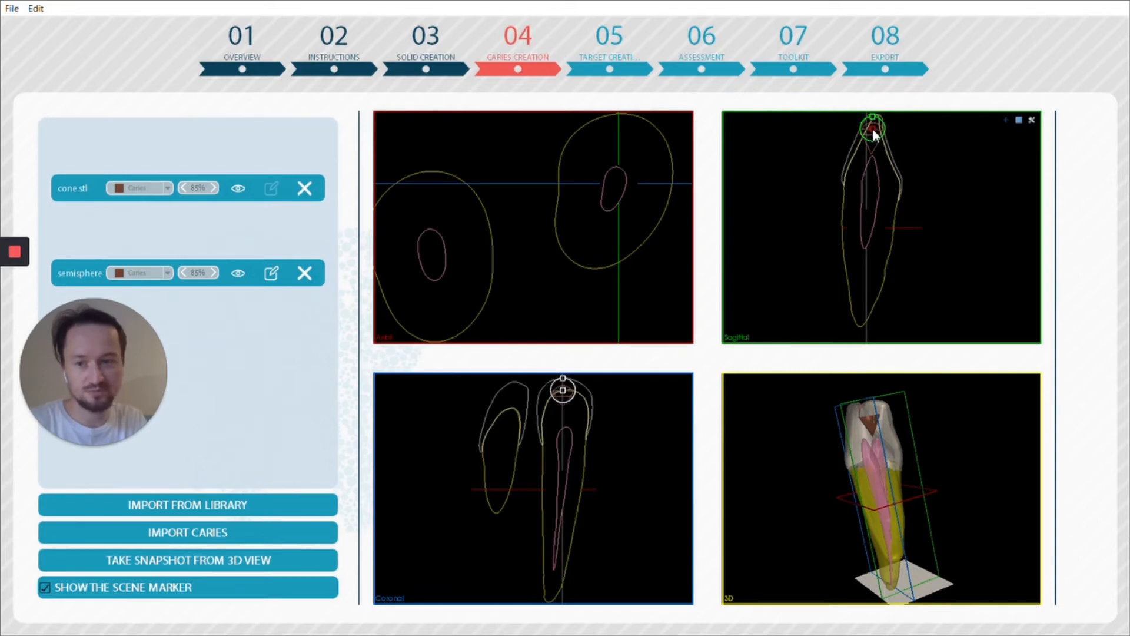
# Set the opacity of the cone caries to 90% and of the semisphere caries to 100%
pyautogui.click(212, 188)
pyautogui.click(215, 274)
pyautogui.click(214, 273)
pyautogui.click(214, 274)
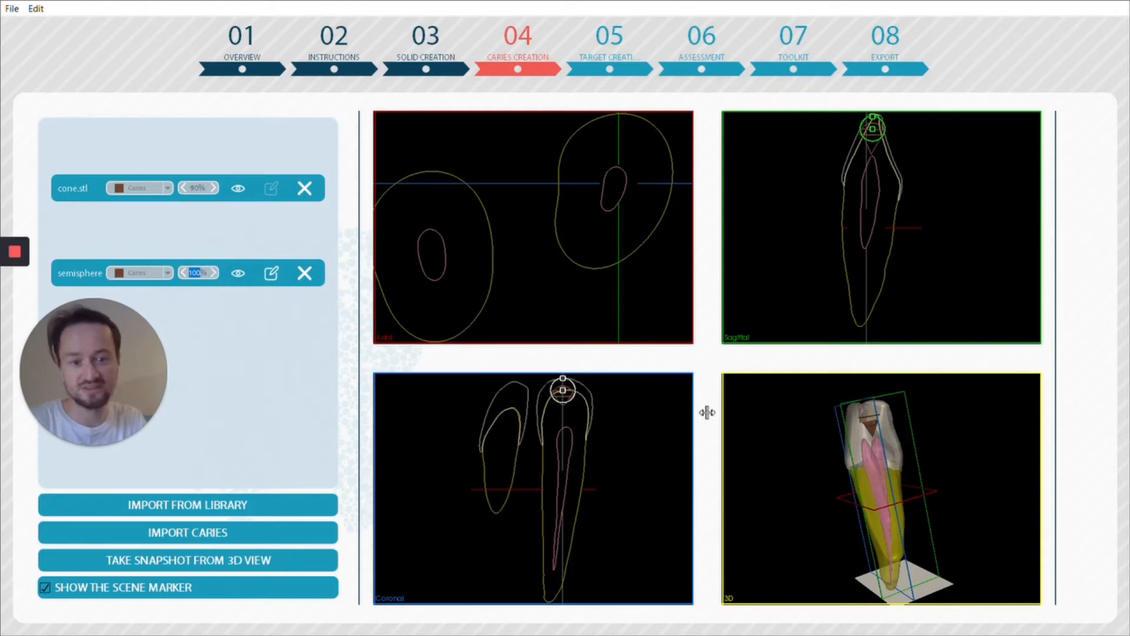
# Shift and tilt the semisphere caries onto the outer side surface of the central incisor's crown
pyautogui.moveTo(842, 498); pyautogui.dragTo(923, 482)
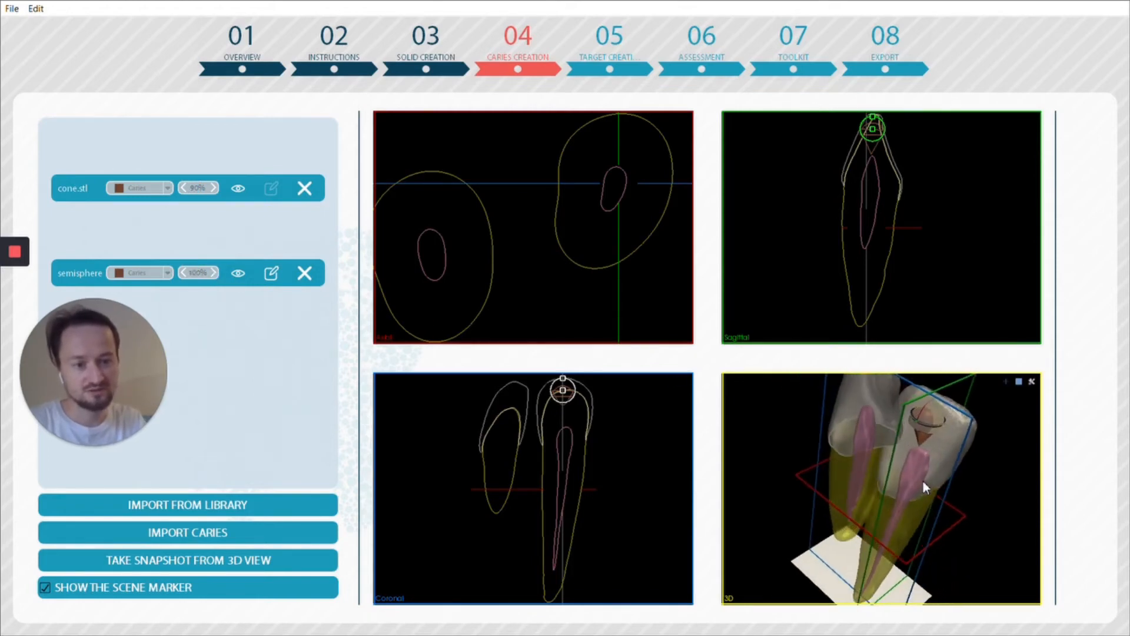
pyautogui.moveTo(920, 435); pyautogui.dragTo(900, 380)
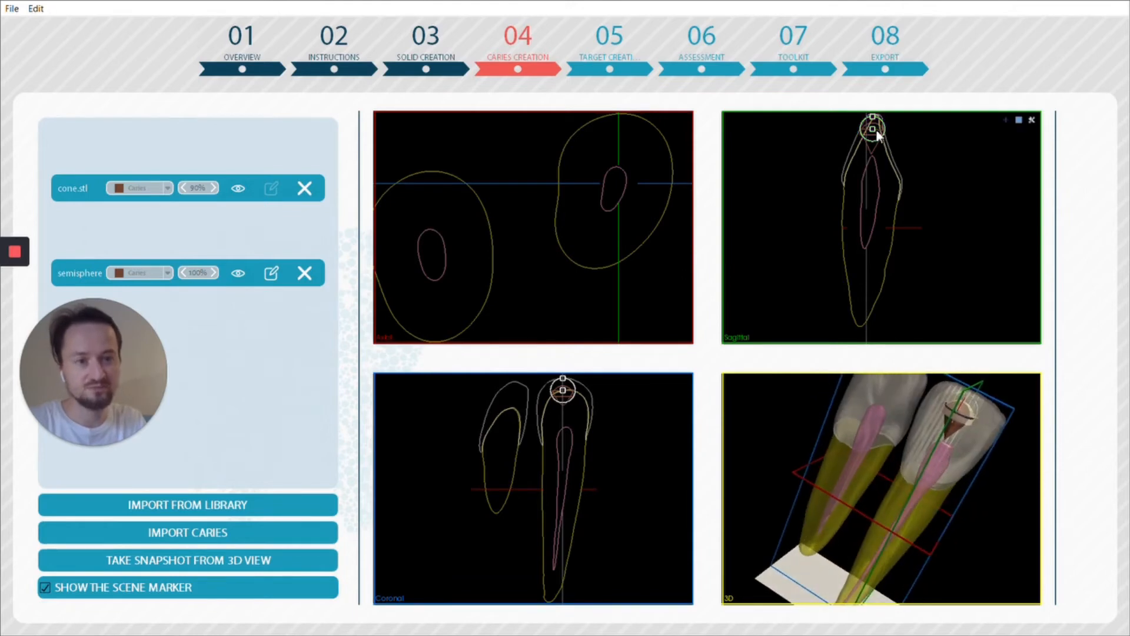
pyautogui.moveTo(873, 131)
pyautogui.mouseDown()
pyautogui.moveTo(856, 116)
pyautogui.moveTo(867, 133)
pyautogui.mouseUp()
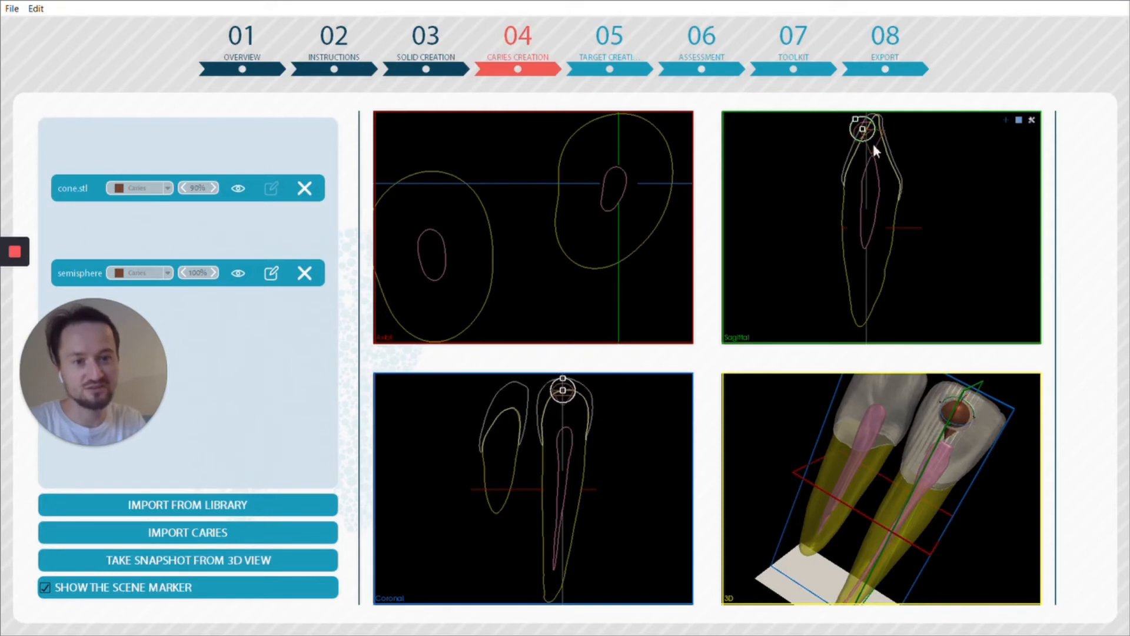
# Shift and tilt the cone caries to line up under the semisphere in the central incisor's crown, and nudge the semisphere slightly inward
pyautogui.click(272, 189)
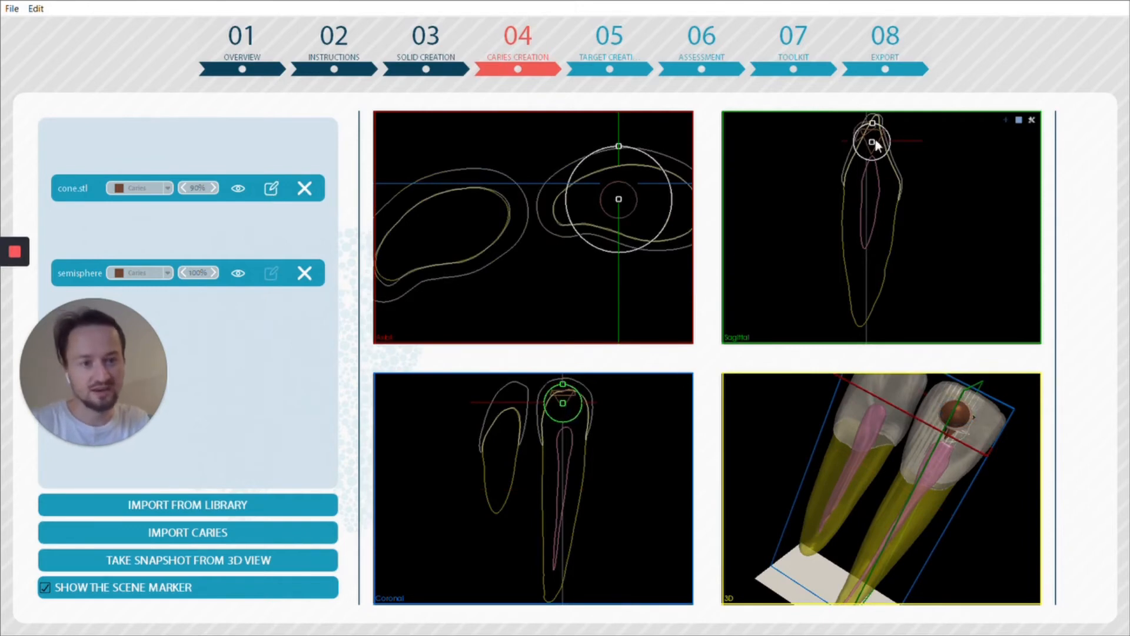
pyautogui.moveTo(872, 141); pyautogui.dragTo(861, 131)
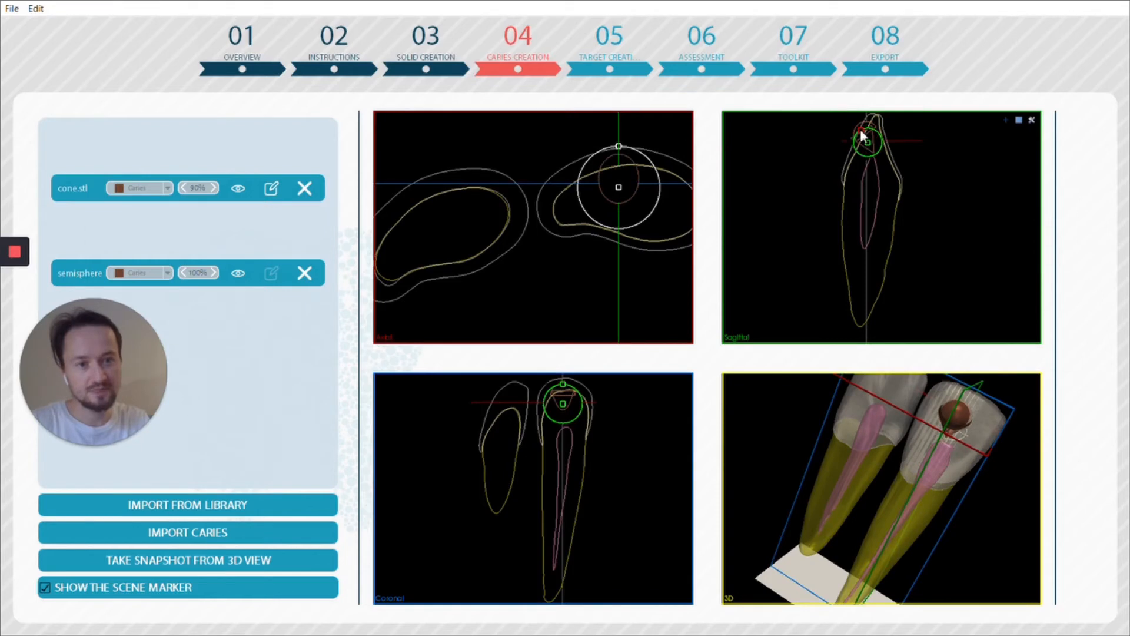
pyautogui.moveTo(869, 140); pyautogui.dragTo(868, 140)
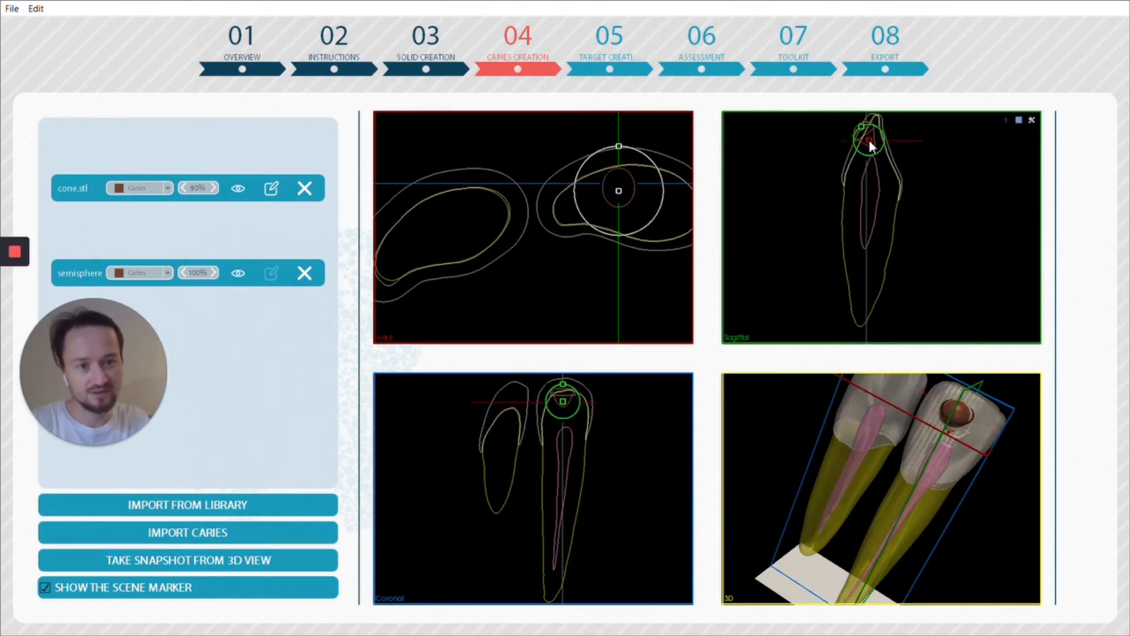
pyautogui.moveTo(970, 397)
pyautogui.mouseDown()
pyautogui.moveTo(986, 479)
pyautogui.moveTo(917, 492)
pyautogui.moveTo(866, 474)
pyautogui.moveTo(870, 458)
pyautogui.moveTo(914, 442)
pyautogui.moveTo(986, 439)
pyautogui.moveTo(1024, 457)
pyautogui.moveTo(903, 481)
pyautogui.mouseUp()
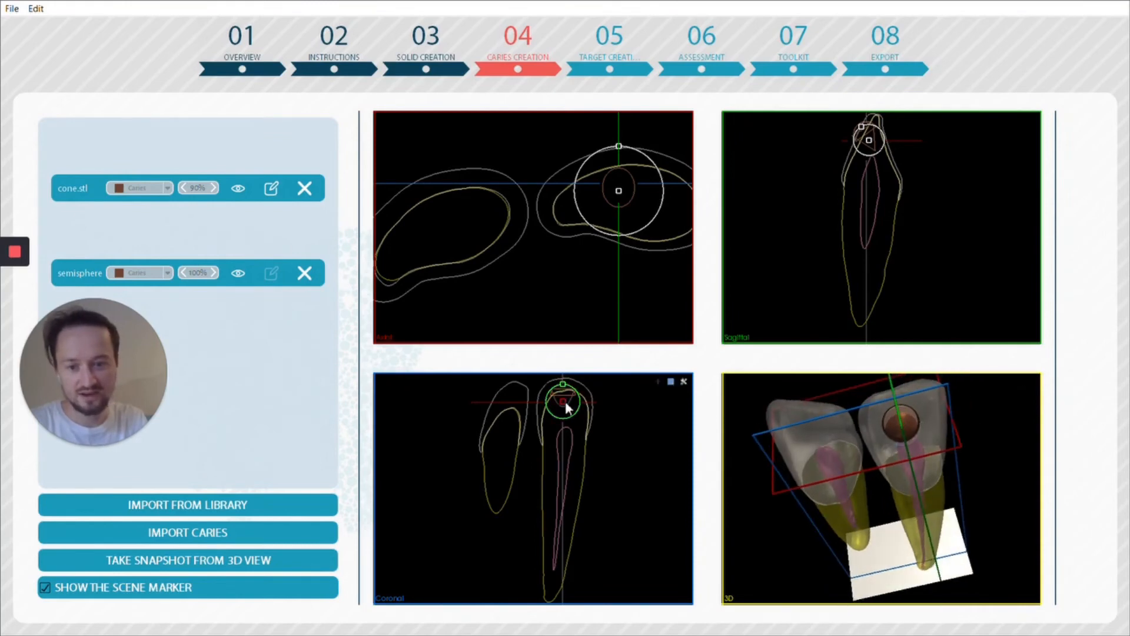
pyautogui.moveTo(565, 402); pyautogui.dragTo(564, 402)
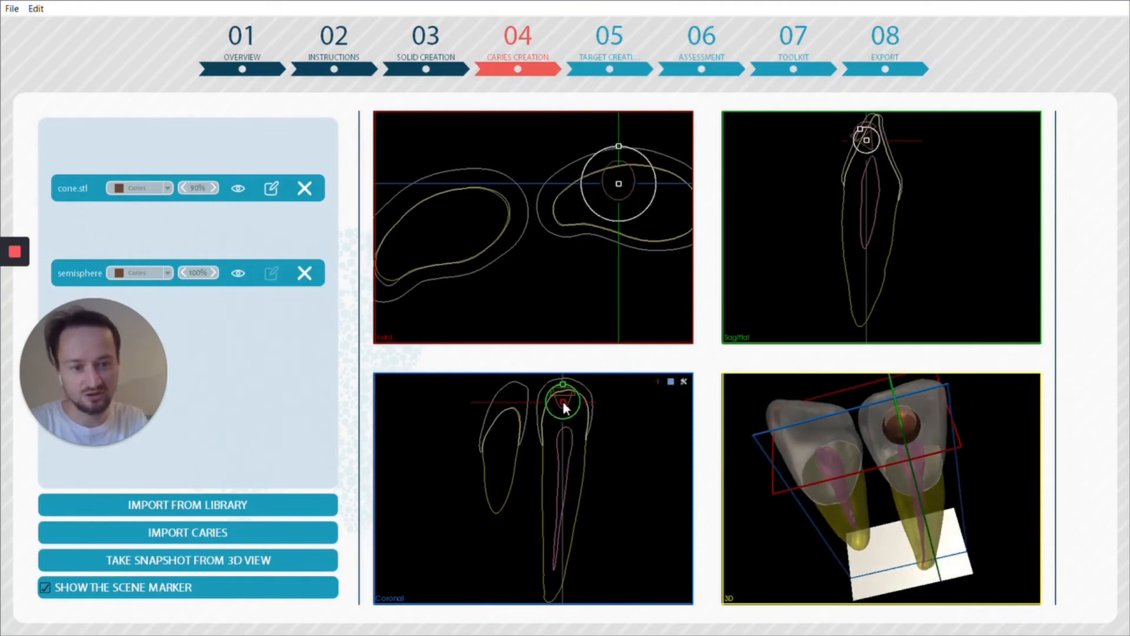
pyautogui.moveTo(850, 486)
pyautogui.mouseDown()
pyautogui.moveTo(753, 490)
pyautogui.moveTo(856, 474)
pyautogui.mouseUp()
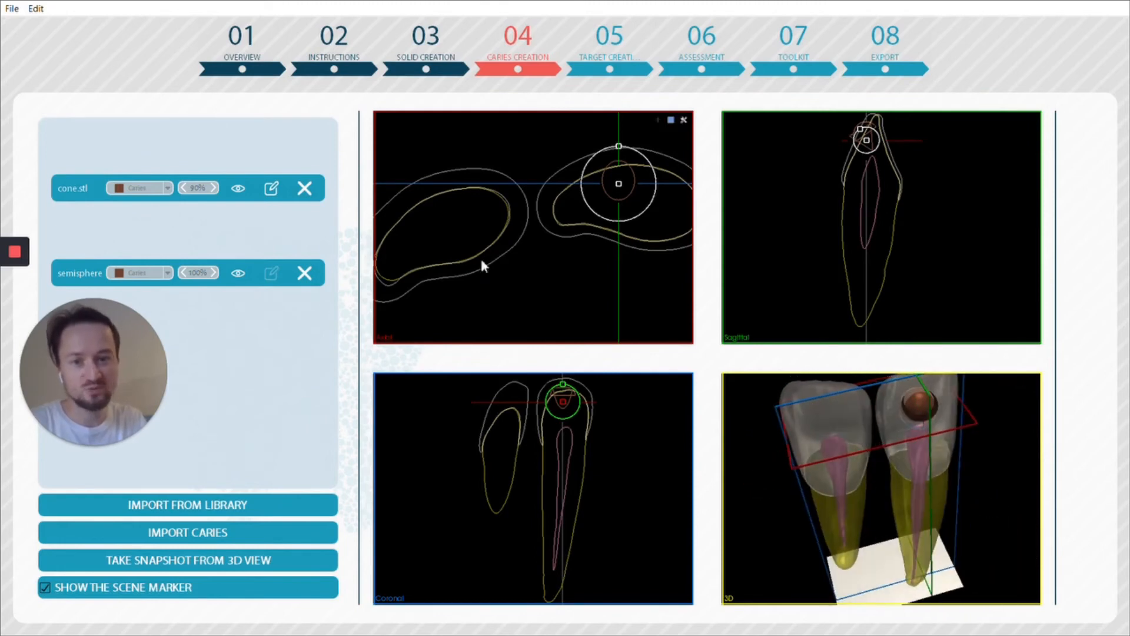
pyautogui.click(271, 273)
pyautogui.moveTo(863, 131); pyautogui.dragTo(863, 134)
# Define the cone and semisphere caries as the exercise targets
pyautogui.click(608, 64)
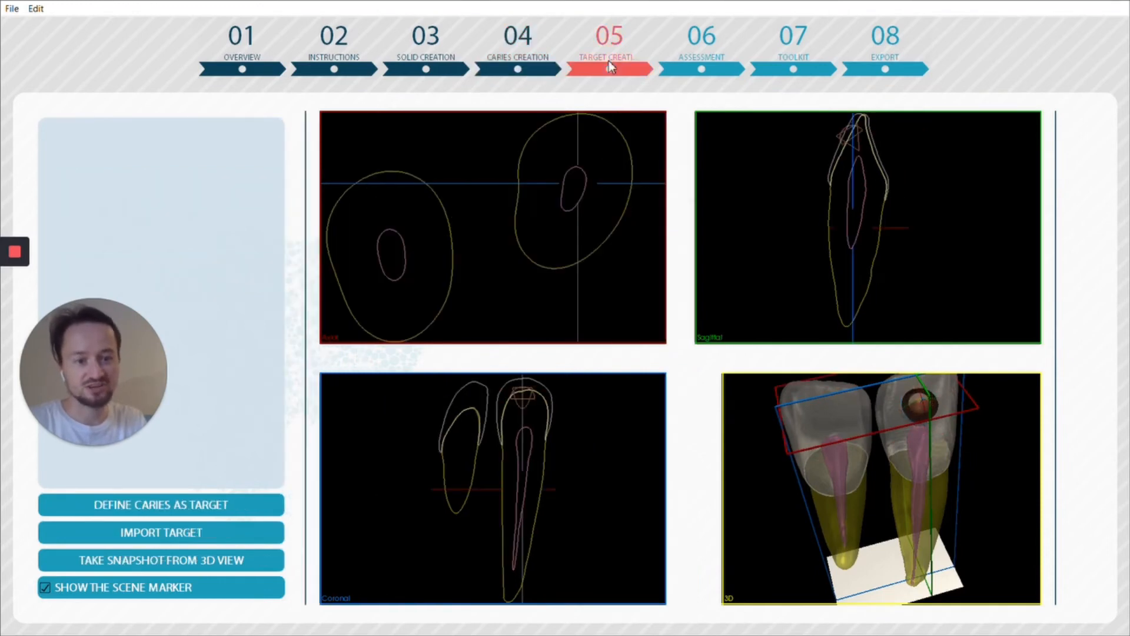
pyautogui.moveTo(957, 472); pyautogui.dragTo(821, 478)
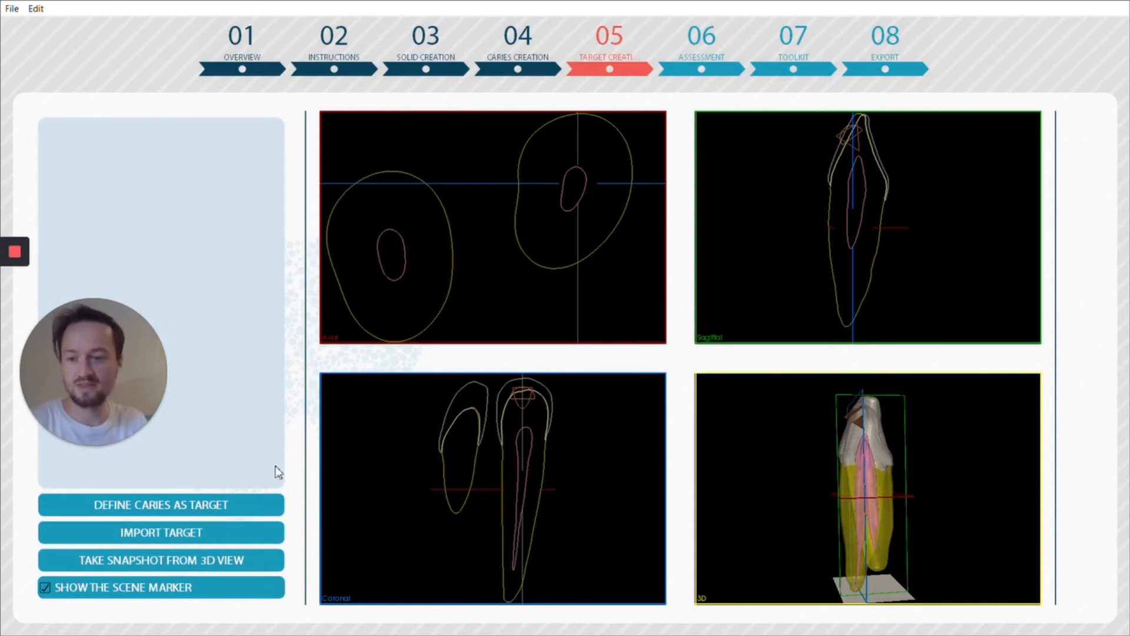
pyautogui.click(230, 509)
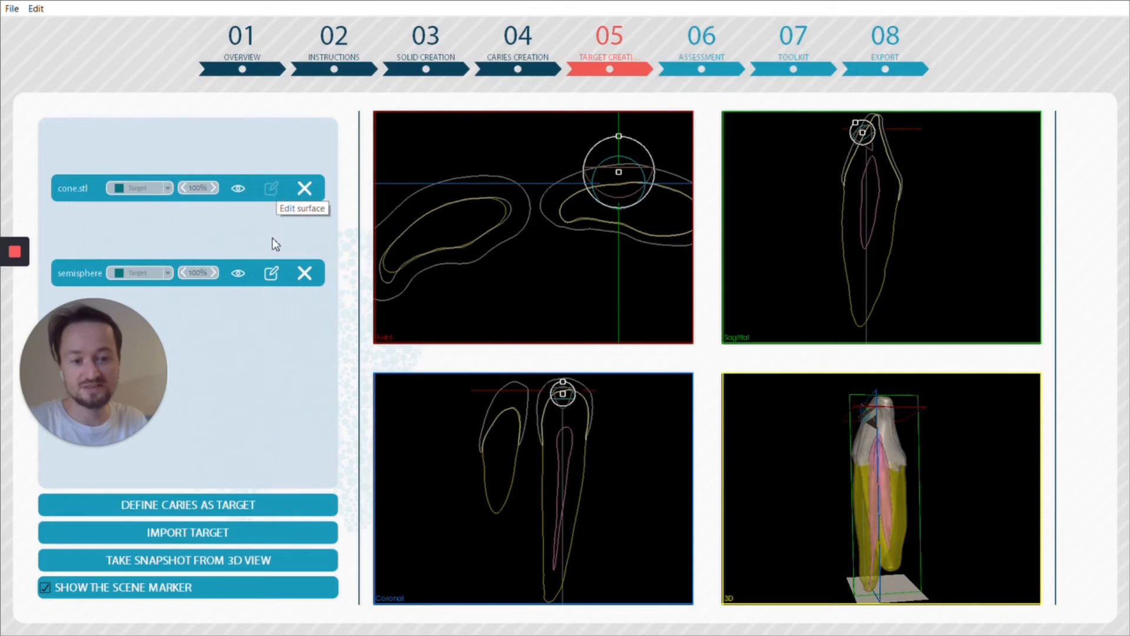
# Enlarge the semisphere target slightly beyond its caries and shift it towards the outer surface of the central incisor's crown
pyautogui.scroll(3, 917, 478)
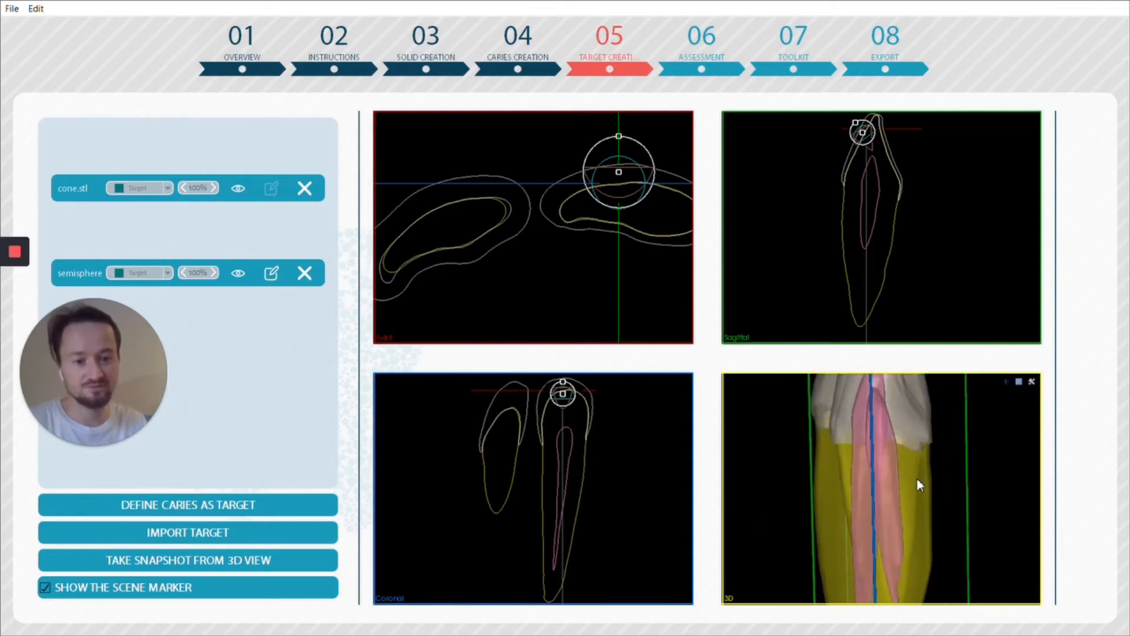
pyautogui.moveTo(888, 408); pyautogui.dragTo(928, 435)
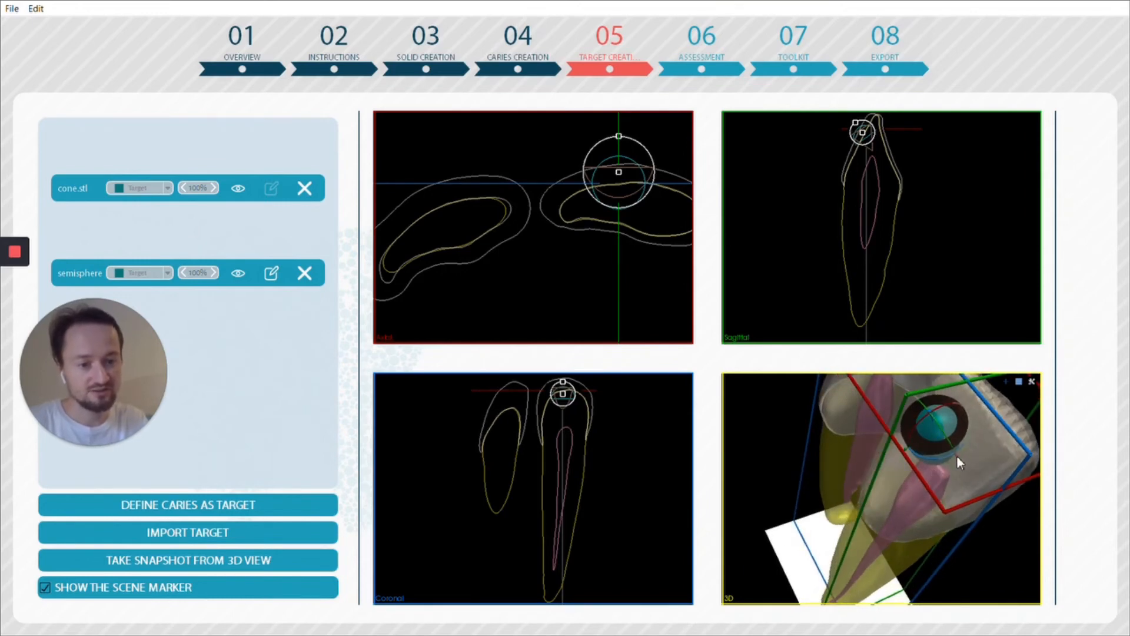
pyautogui.moveTo(957, 456)
pyautogui.mouseDown()
pyautogui.moveTo(979, 470)
pyautogui.moveTo(961, 490)
pyautogui.moveTo(931, 446)
pyautogui.moveTo(920, 474)
pyautogui.mouseUp()
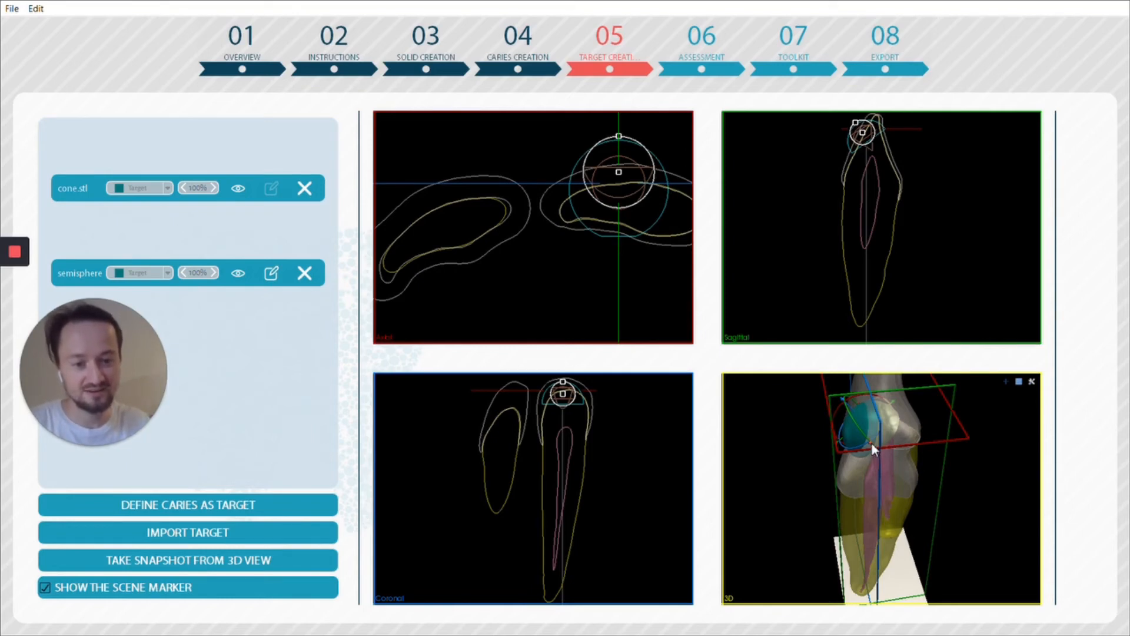
pyautogui.moveTo(871, 443)
pyautogui.mouseDown()
pyautogui.moveTo(849, 439)
pyautogui.moveTo(864, 437)
pyautogui.mouseUp()
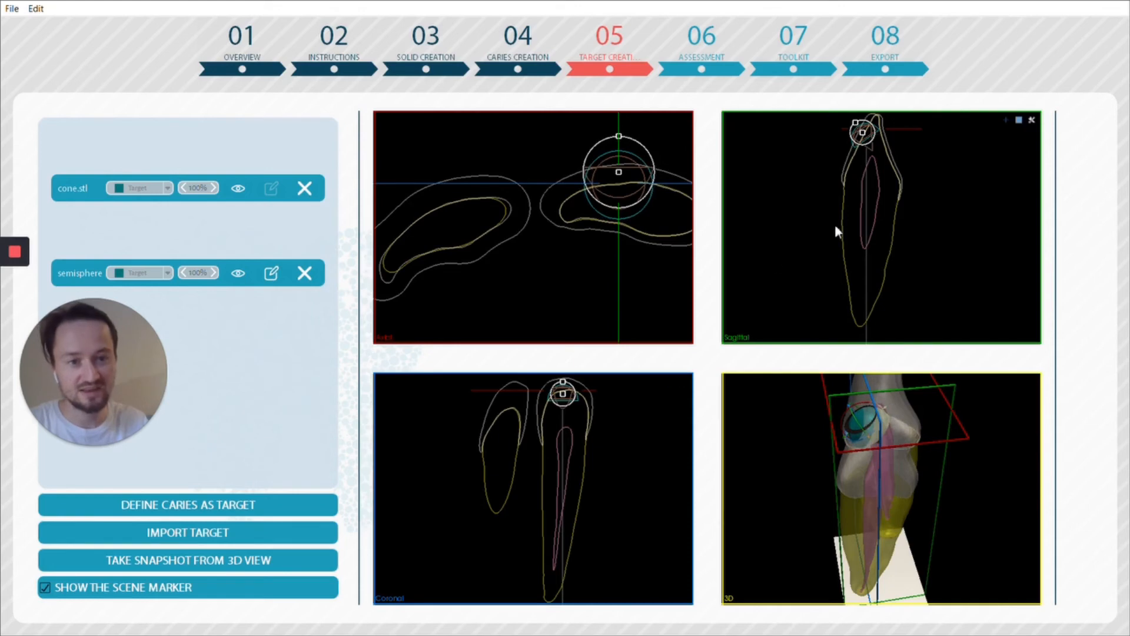
pyautogui.moveTo(866, 138); pyautogui.dragTo(861, 130)
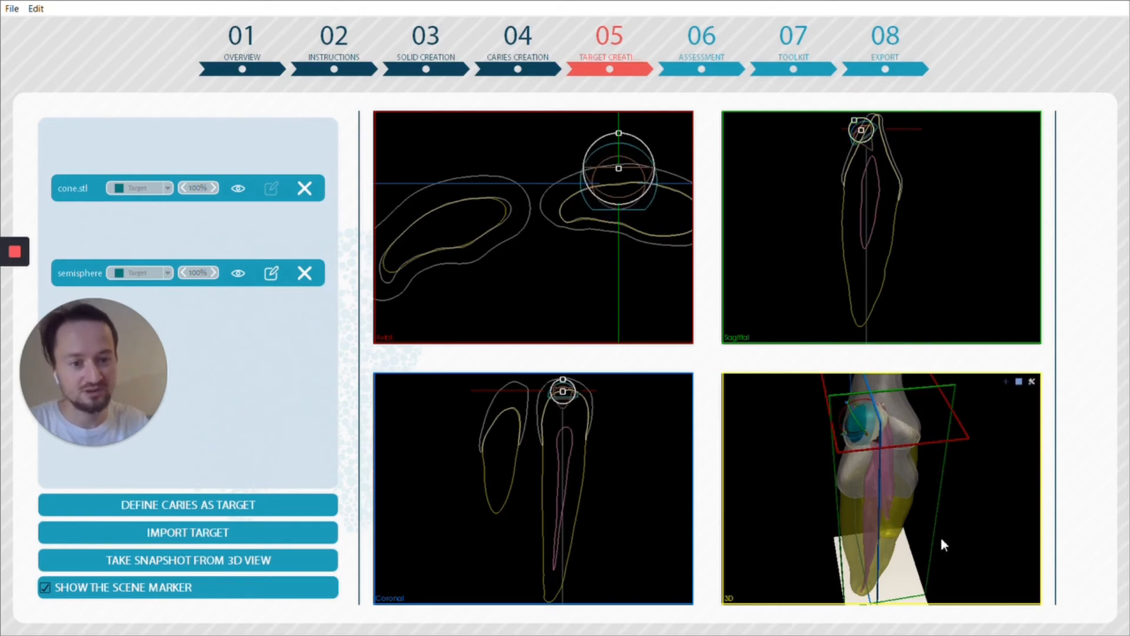
# Browse the STL surface files available for import as a target without importing any
pyautogui.moveTo(941, 540); pyautogui.dragTo(932, 516)
pyautogui.scroll(-4, 963, 515)
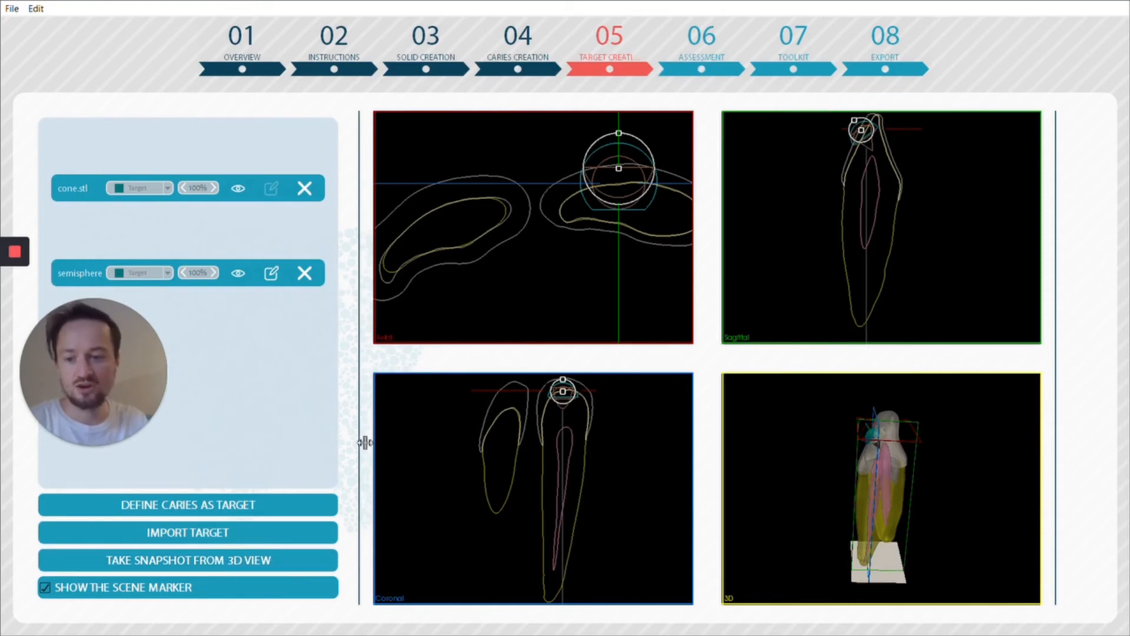
pyautogui.click(296, 535)
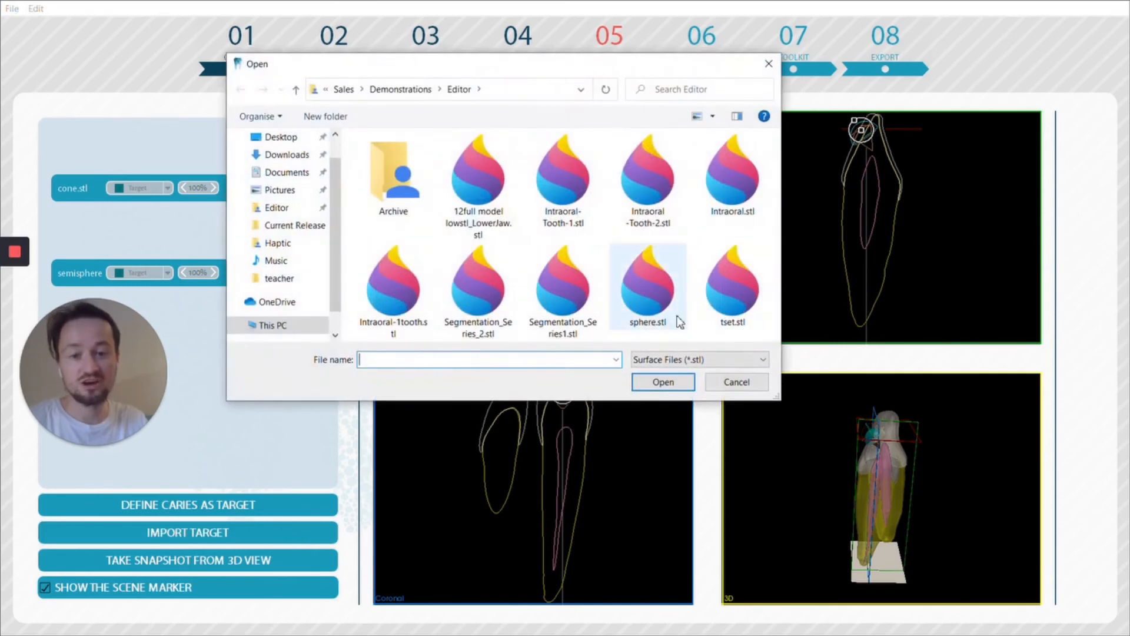
pyautogui.click(736, 382)
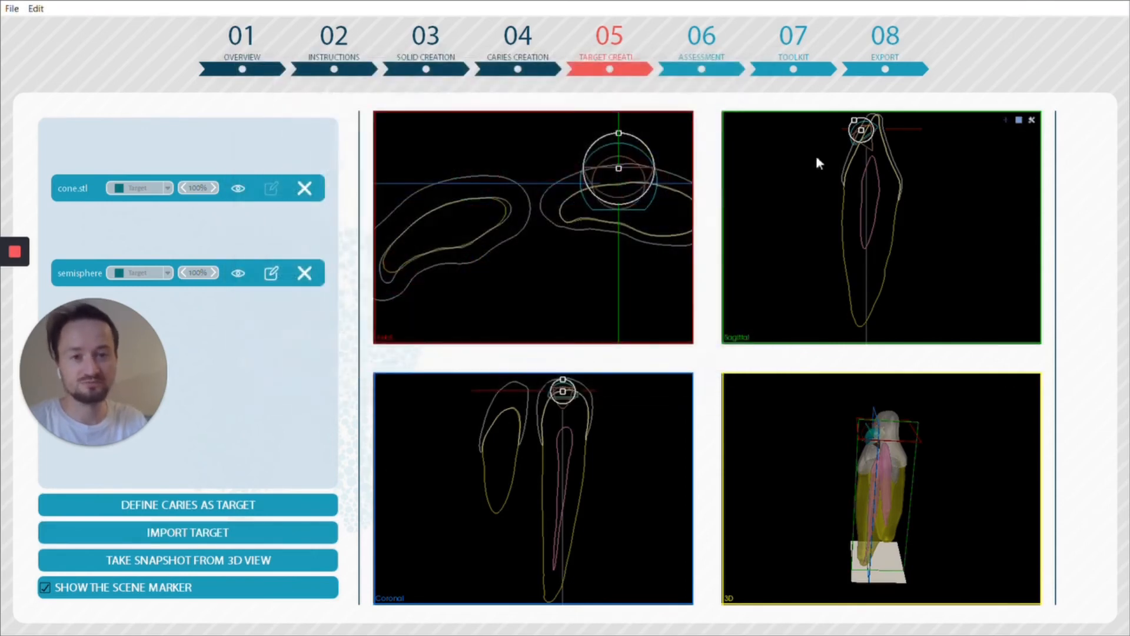
# Add Accuracy and Target progress as criteria for assessment number 1
pyautogui.click(711, 48)
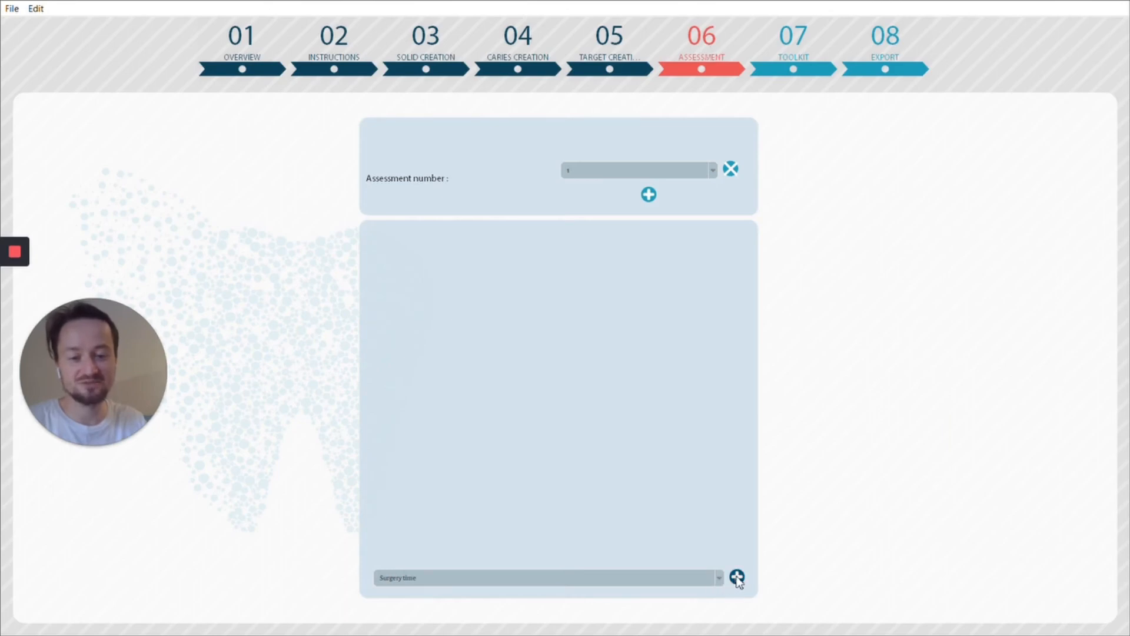
pyautogui.click(698, 577)
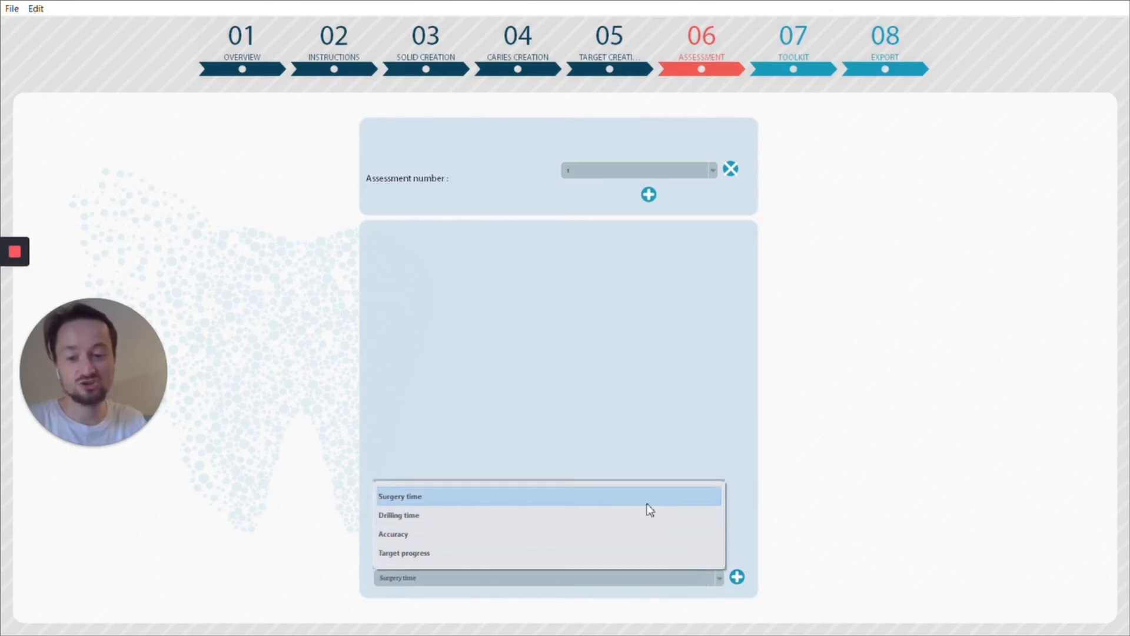
pyautogui.click(616, 535)
pyautogui.click(736, 576)
pyautogui.click(700, 579)
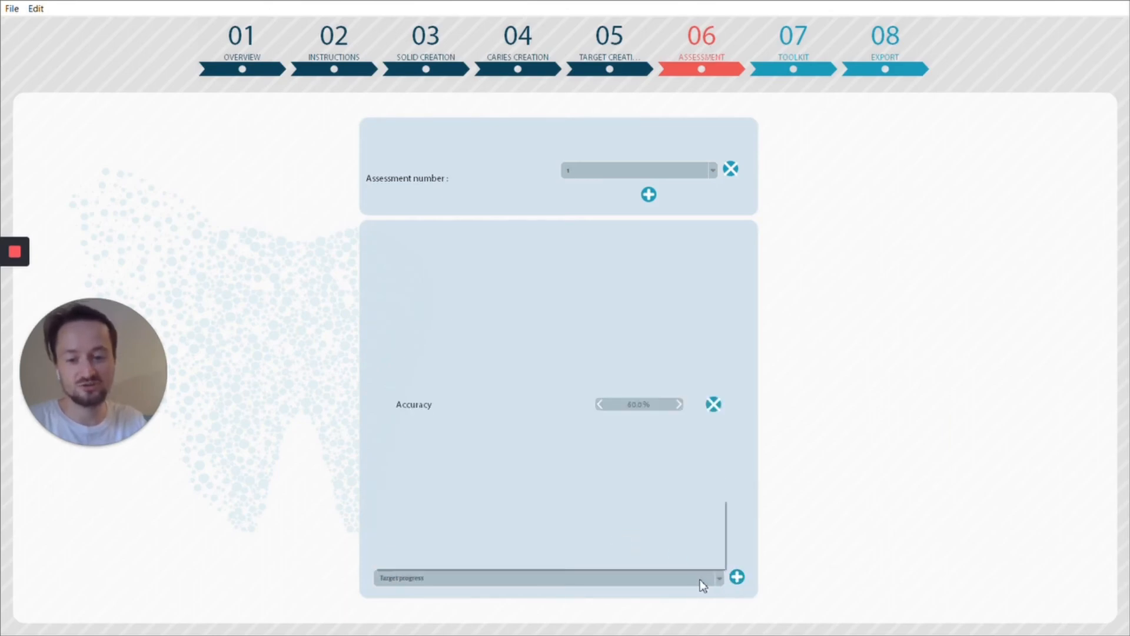
pyautogui.click(667, 552)
pyautogui.click(736, 577)
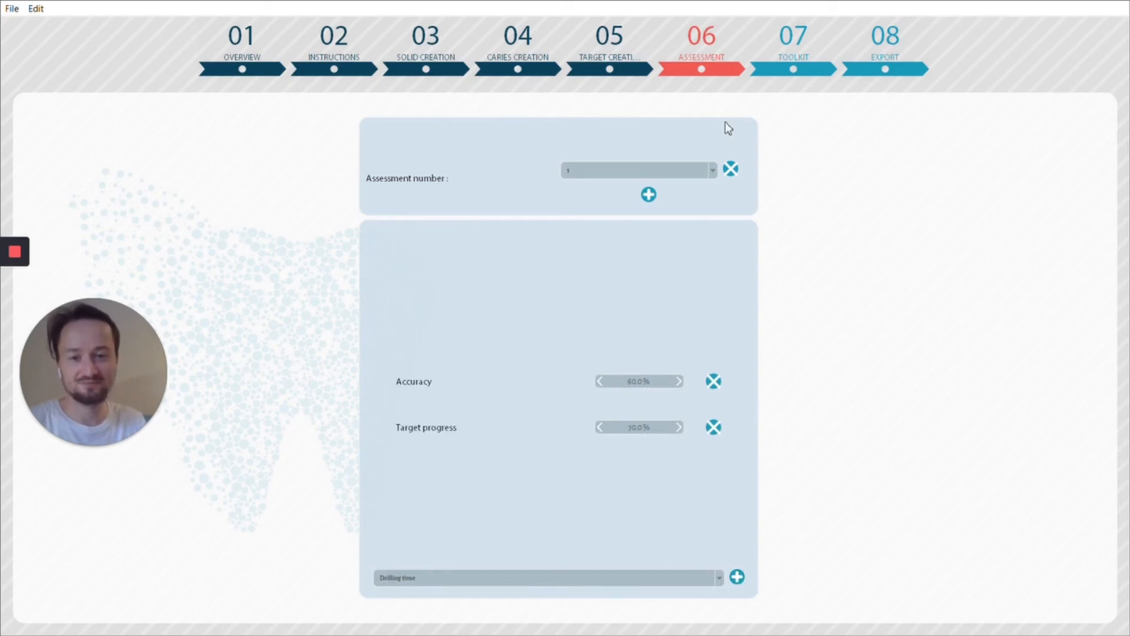
# Set the Accuracy criterion of assessment number 1 to 70%
pyautogui.click(667, 176)
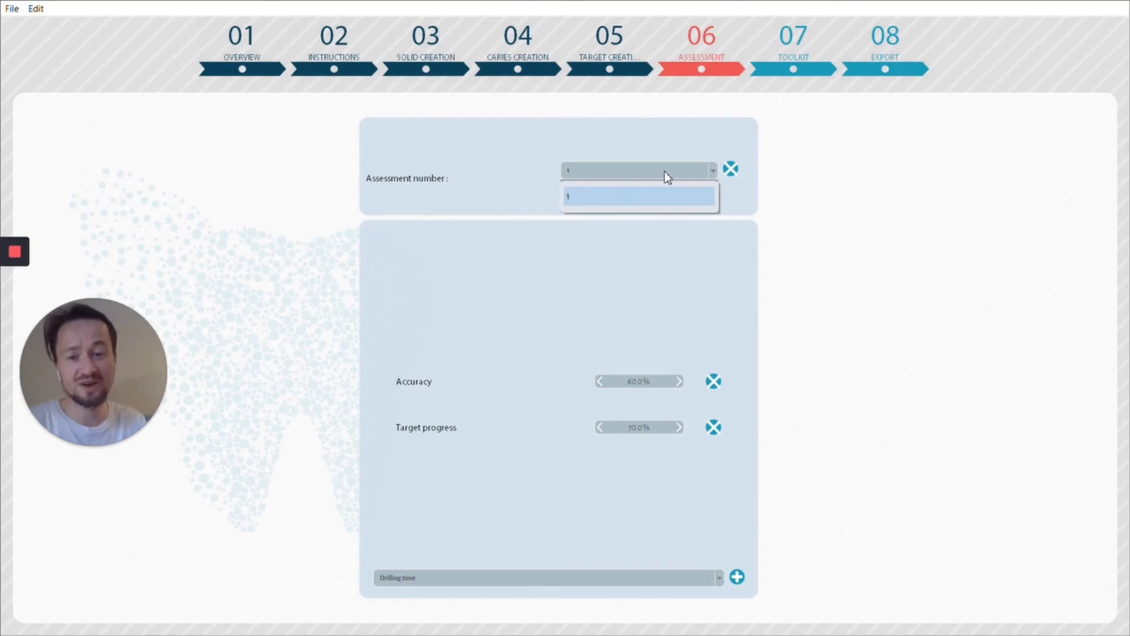
pyautogui.click(665, 171)
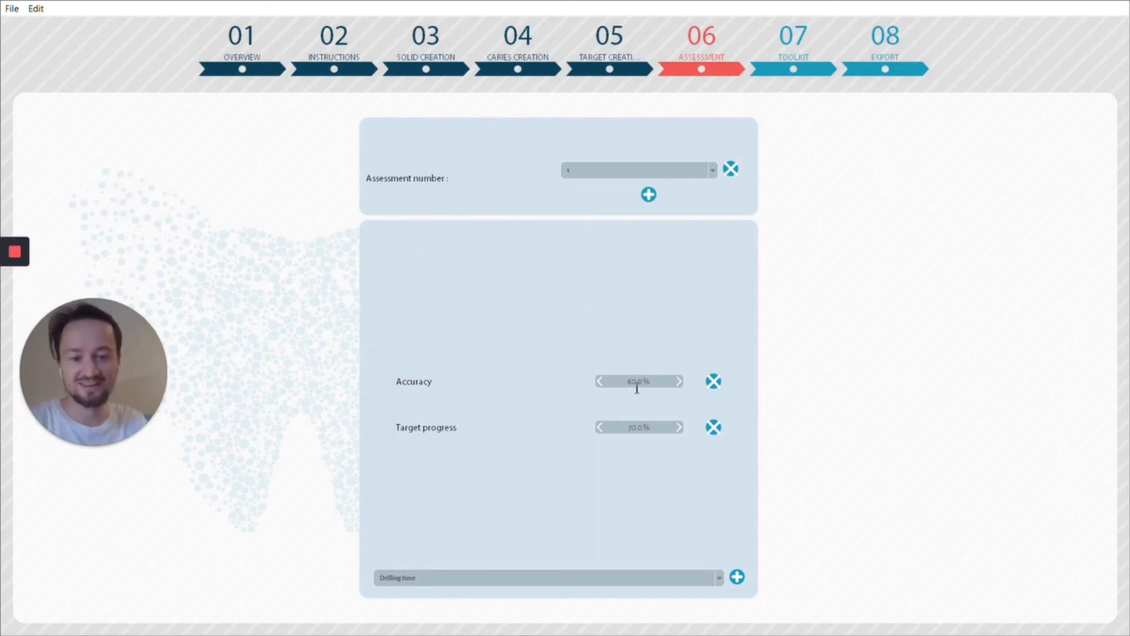
pyautogui.moveTo(631, 384); pyautogui.dragTo(626, 384)
pyautogui.write('7')
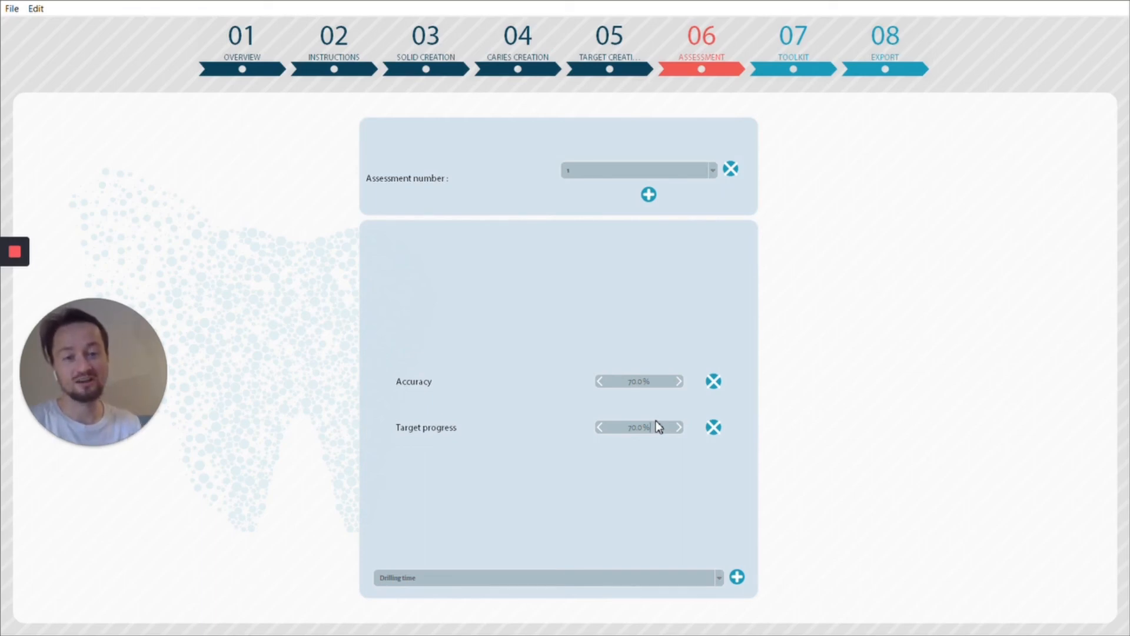
# Try a custom exercise toolkit with tools 526 238 012, RA 05 016 and 526 237 012, and turn toolkit customisation off again
pyautogui.click(808, 34)
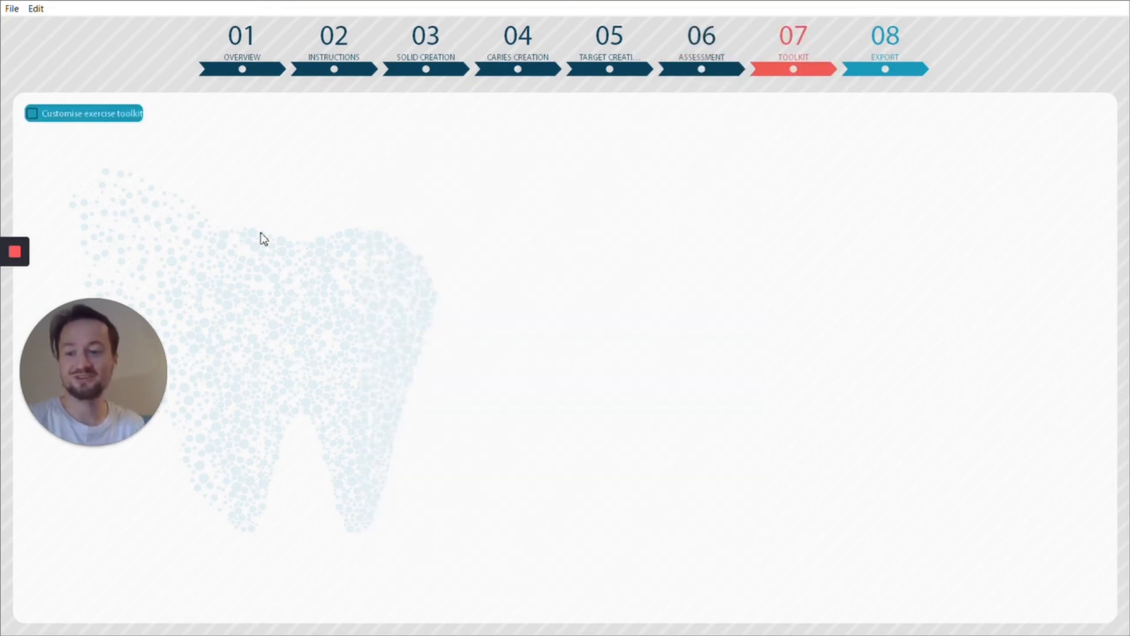
pyautogui.click(49, 114)
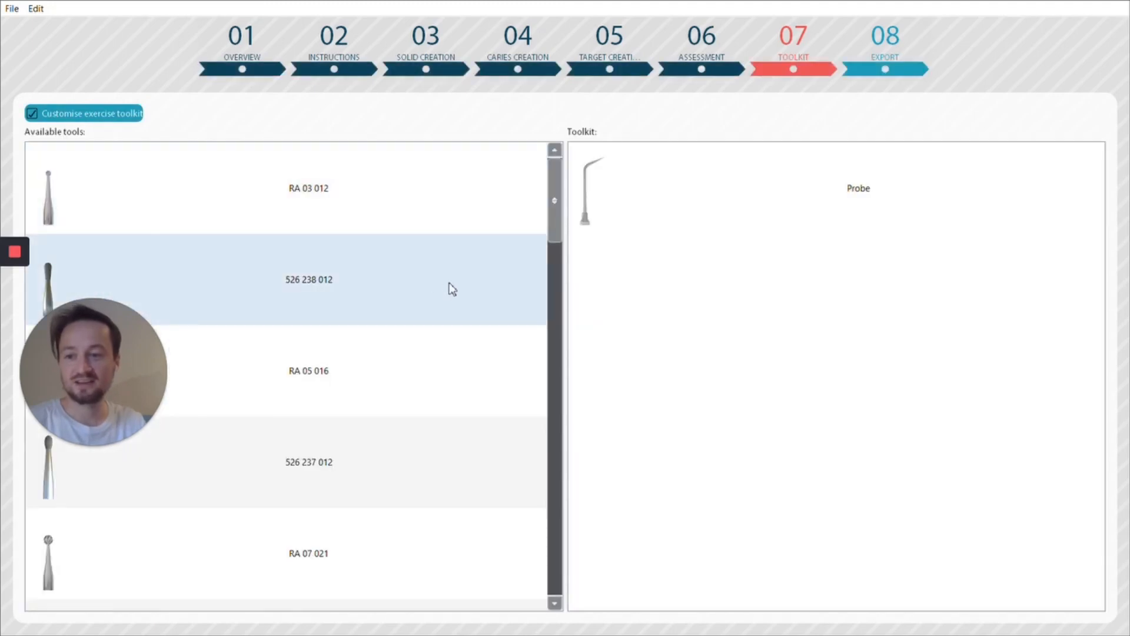
pyautogui.click(458, 281)
pyautogui.doubleClick(514, 291)
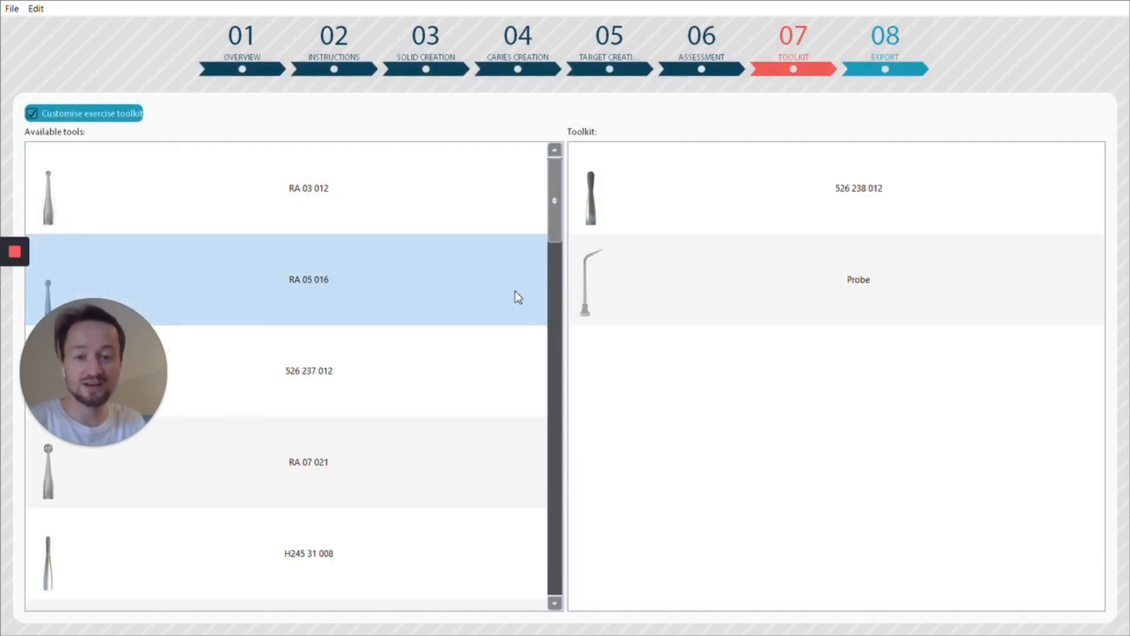
pyautogui.doubleClick(514, 291)
pyautogui.doubleClick(515, 291)
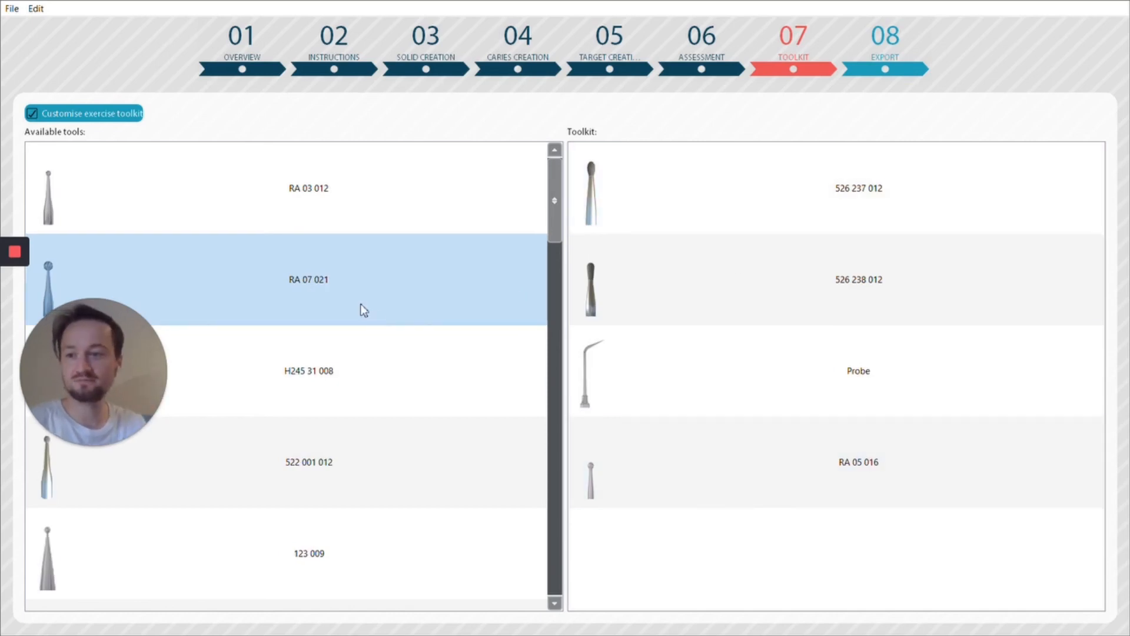
pyautogui.click(130, 115)
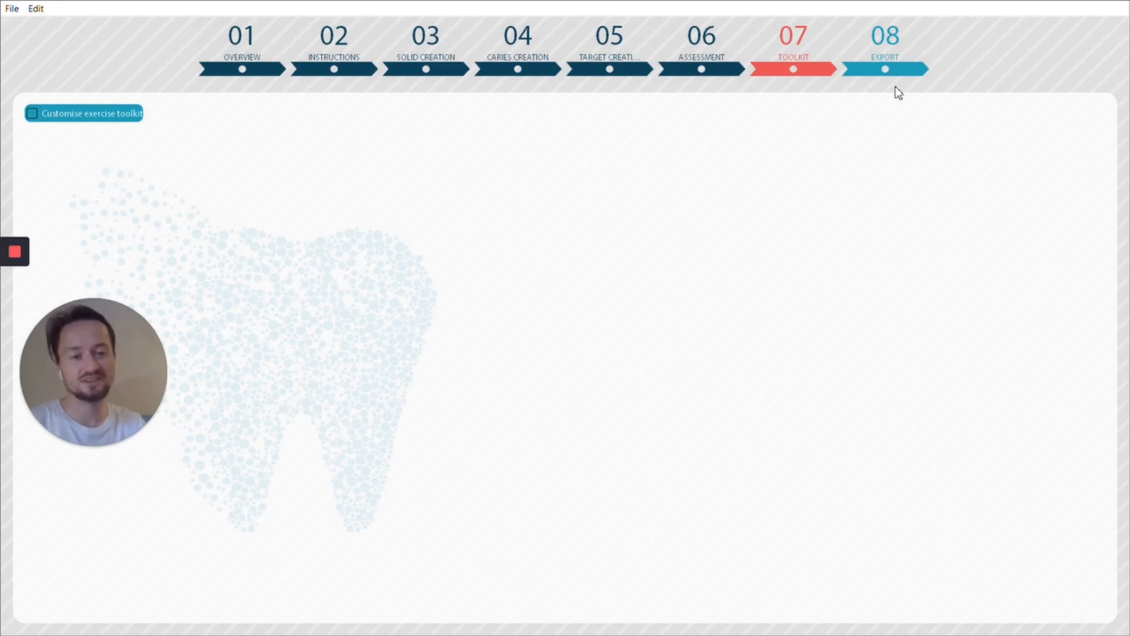
# Export the exercise to D:/virteasy_data/exercises with the exercise id My_First_Exo and the Restorative category
pyautogui.click(906, 69)
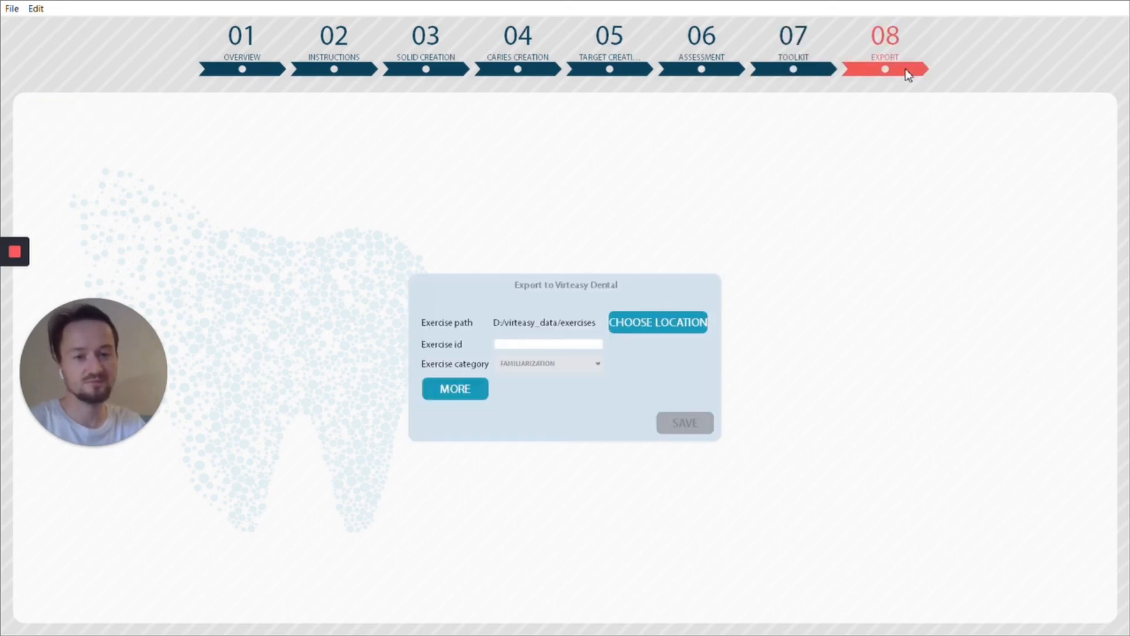
pyautogui.click(545, 342)
pyautogui.write('My')
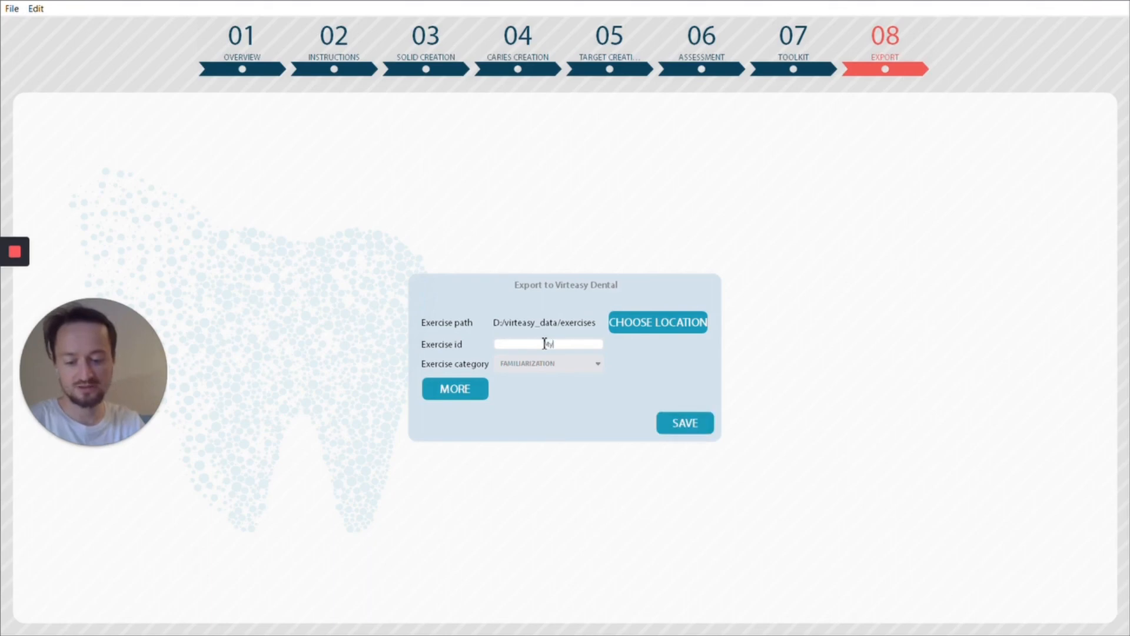
pyautogui.write('_First_Exo')
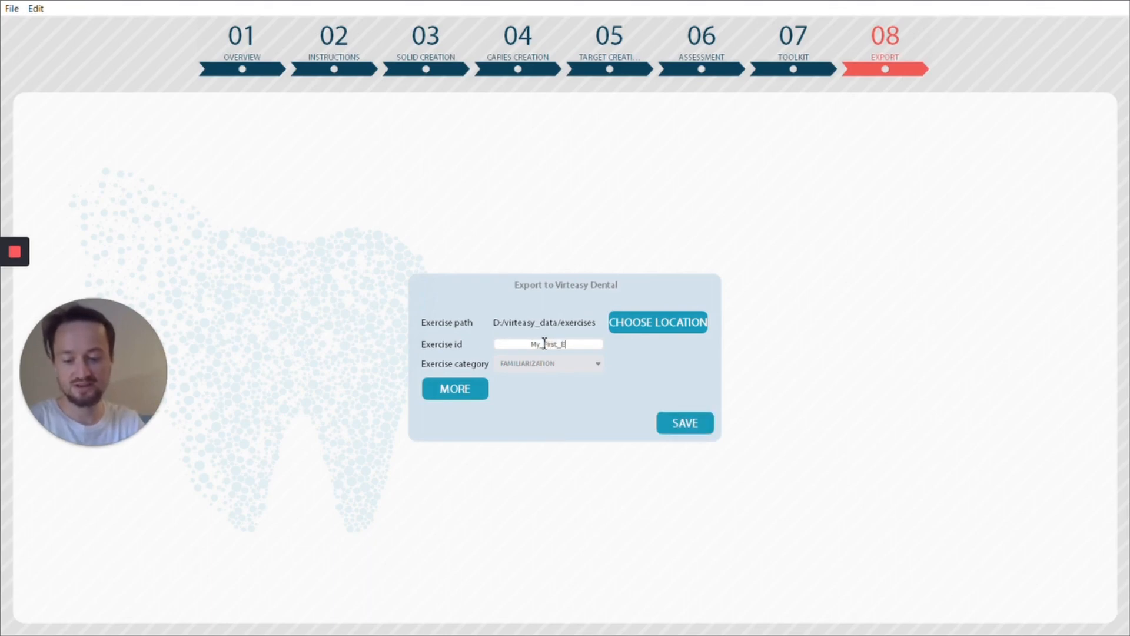
pyautogui.click(574, 360)
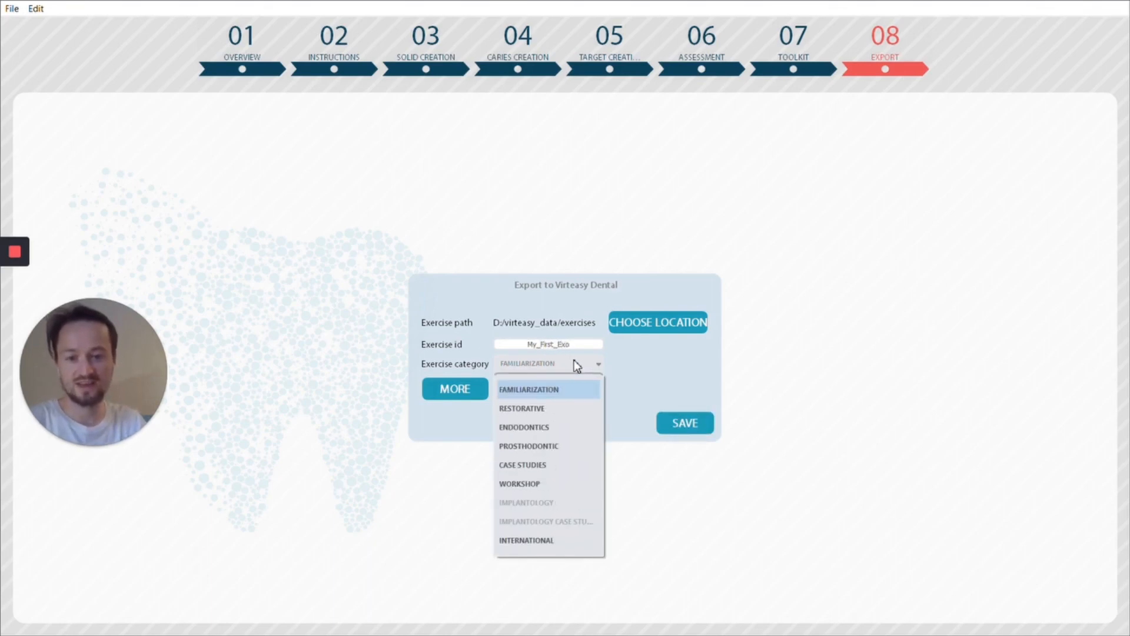
pyautogui.click(561, 416)
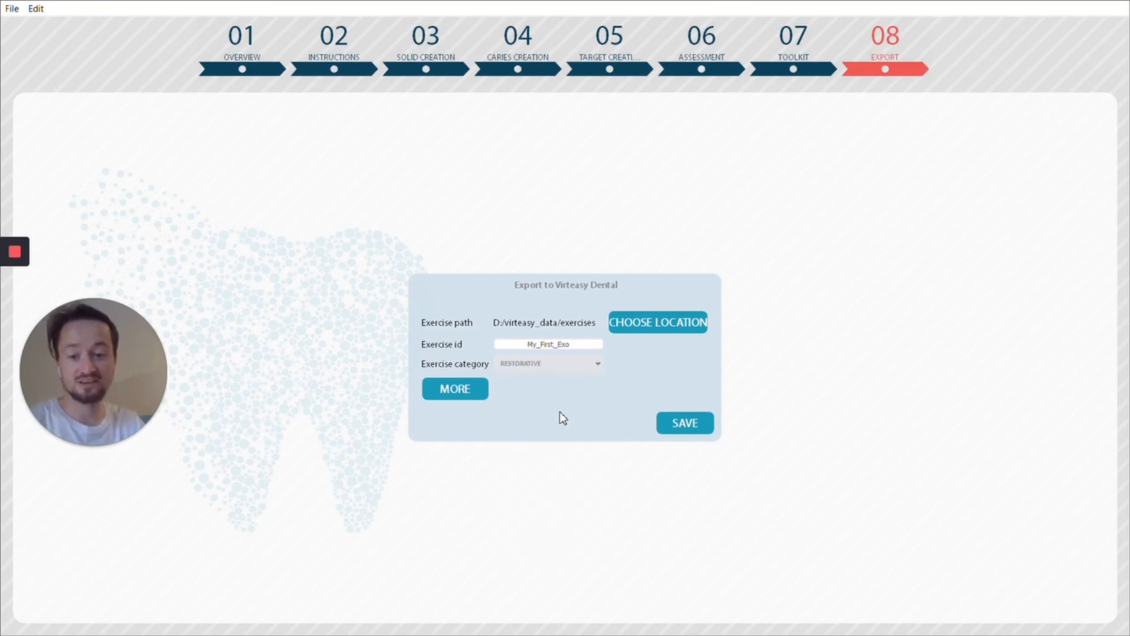
pyautogui.click(479, 400)
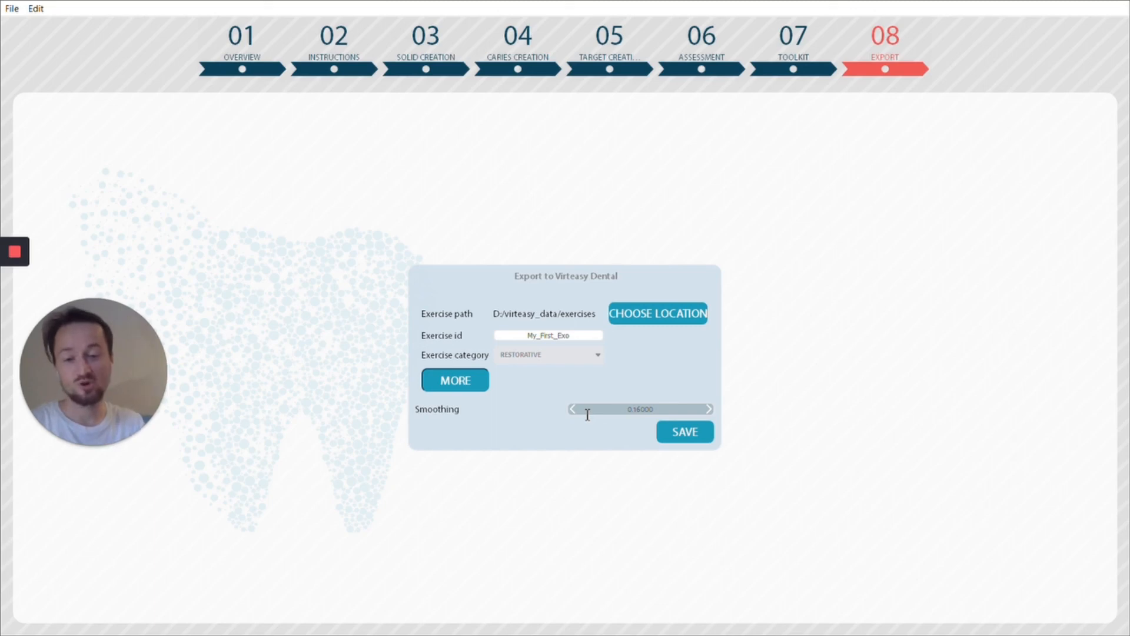
pyautogui.click(685, 434)
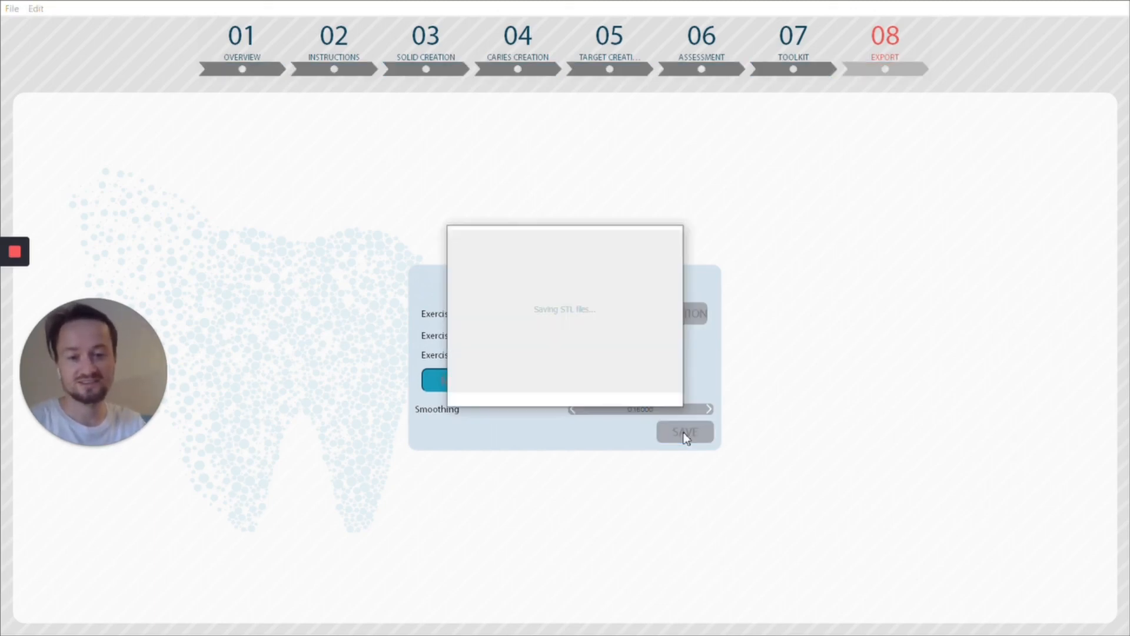